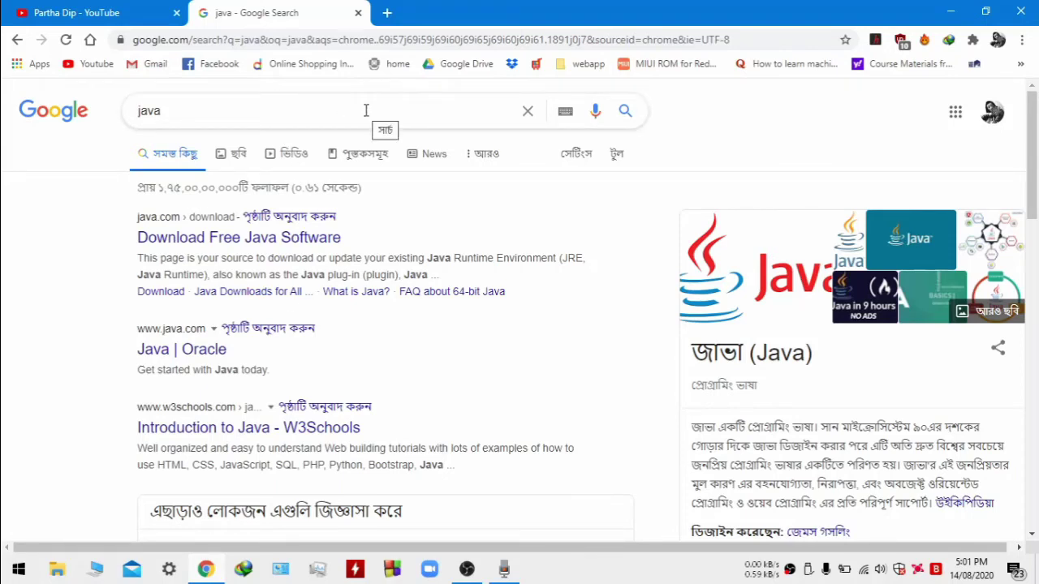
# Change the Google query to 'java se' and run the search
pyautogui.click(191, 112)
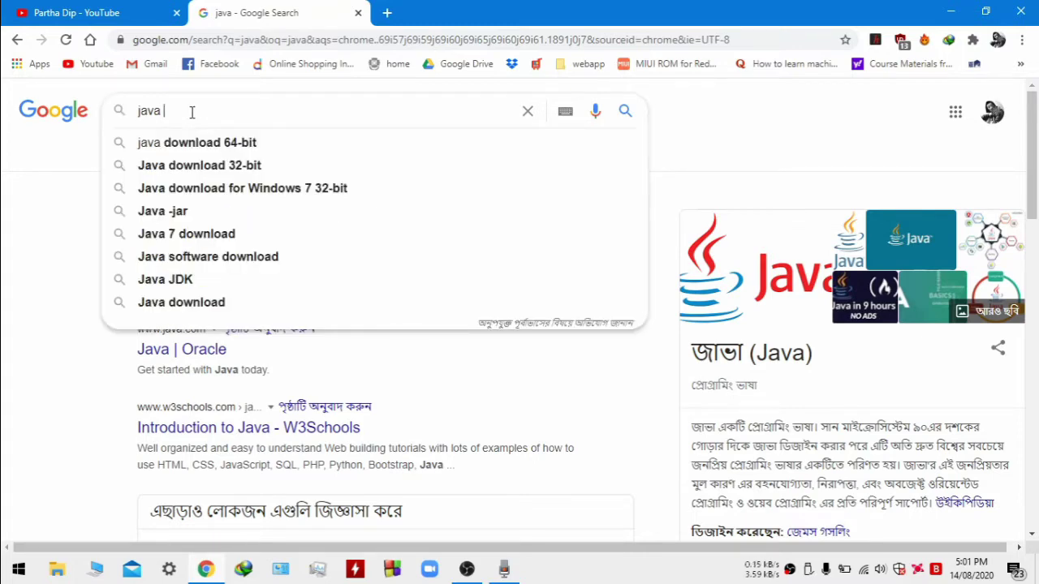
pyautogui.write('se')
pyautogui.press('Return')
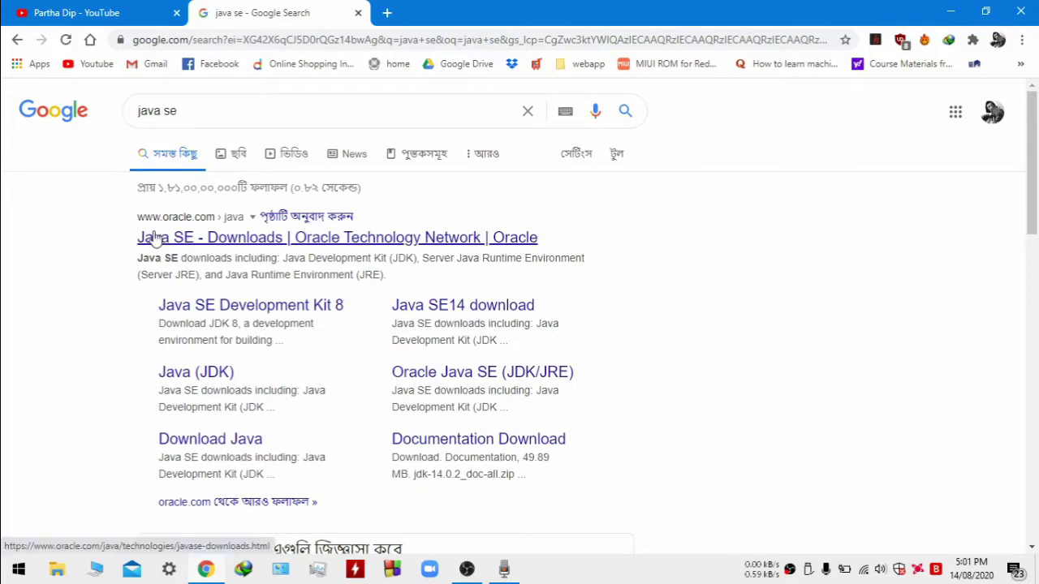
# Open Oracle's Java SE Downloads result and look over the listed Java SE 14, 11 and 8u261 versions
pyautogui.click(155, 237)
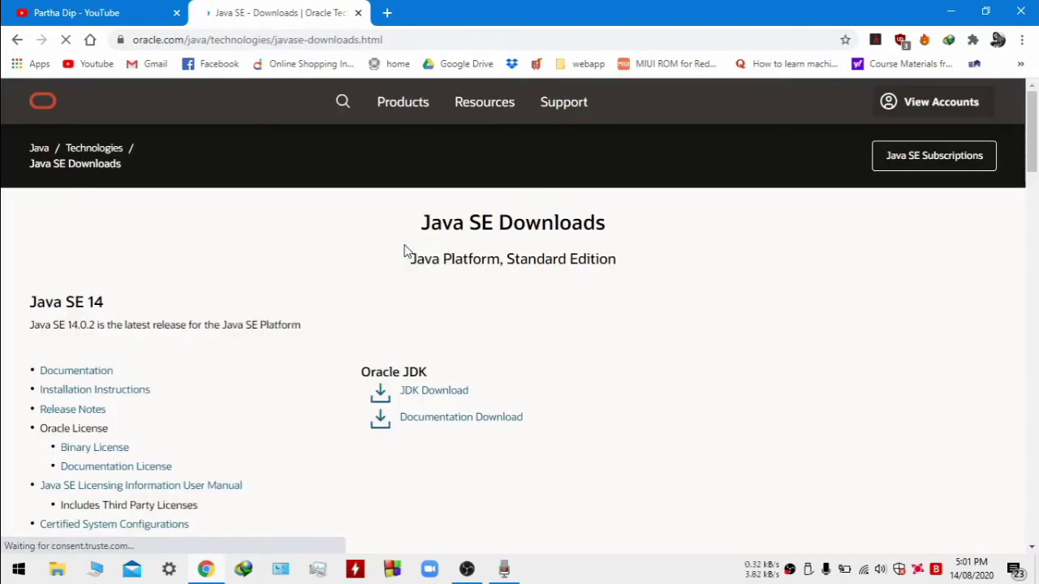
pyautogui.scroll(-1, 403, 250)
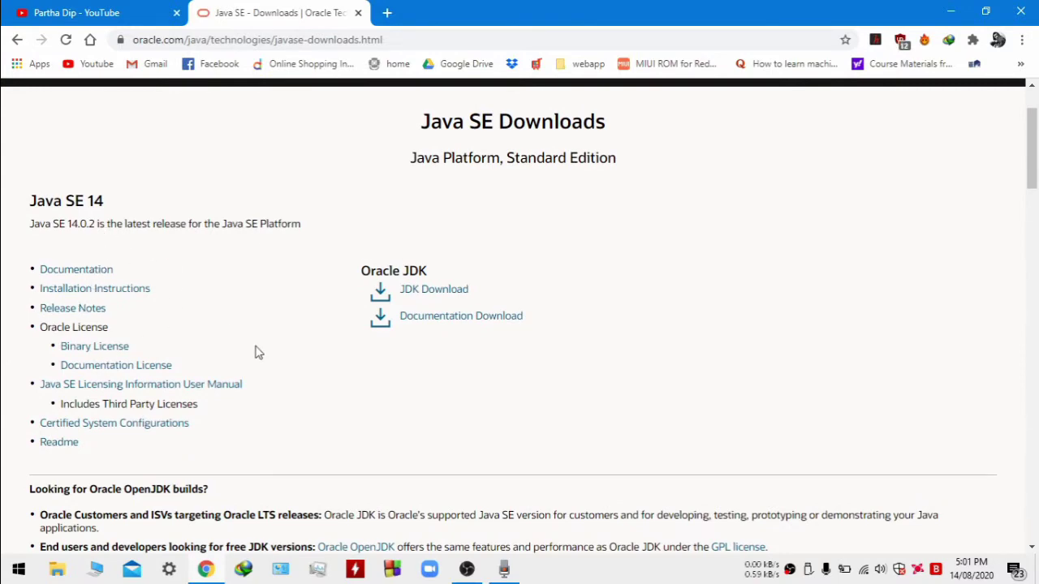
pyautogui.scroll(-5, 255, 352)
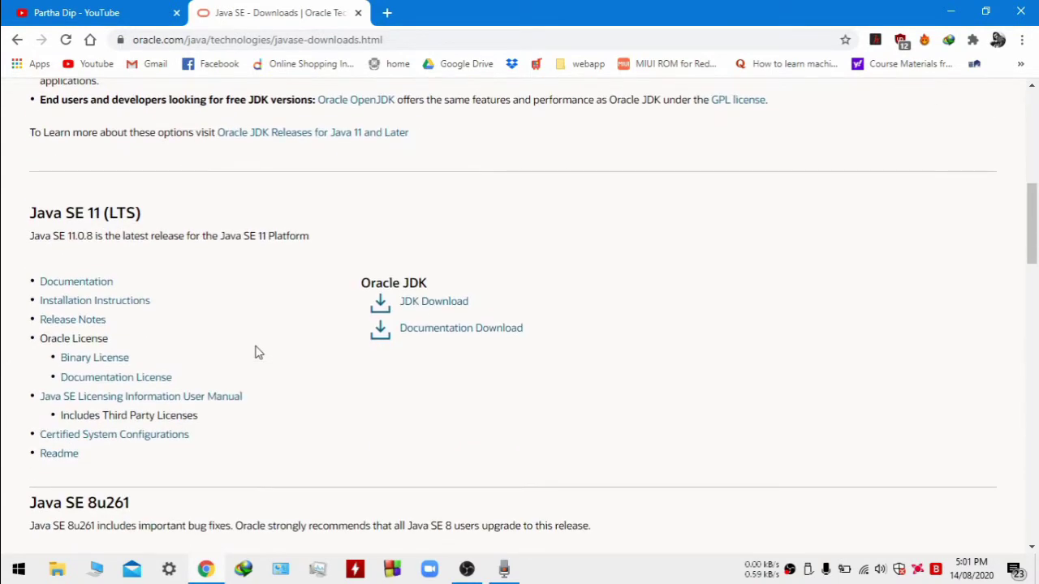
pyautogui.scroll(1, 144, 234)
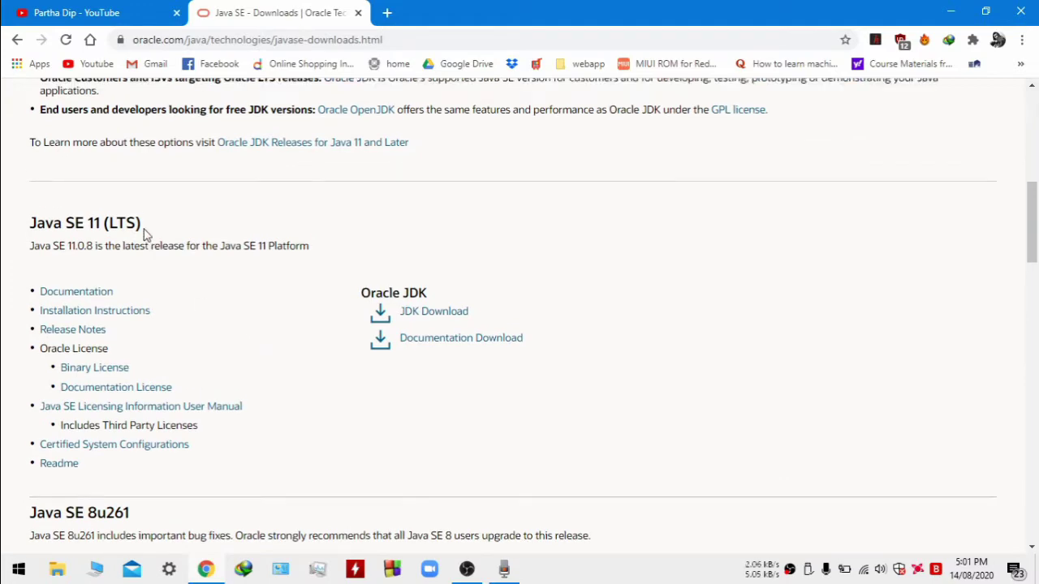
pyautogui.scroll(-4, 144, 233)
pyautogui.scroll(5, 144, 233)
pyautogui.scroll(5, 146, 234)
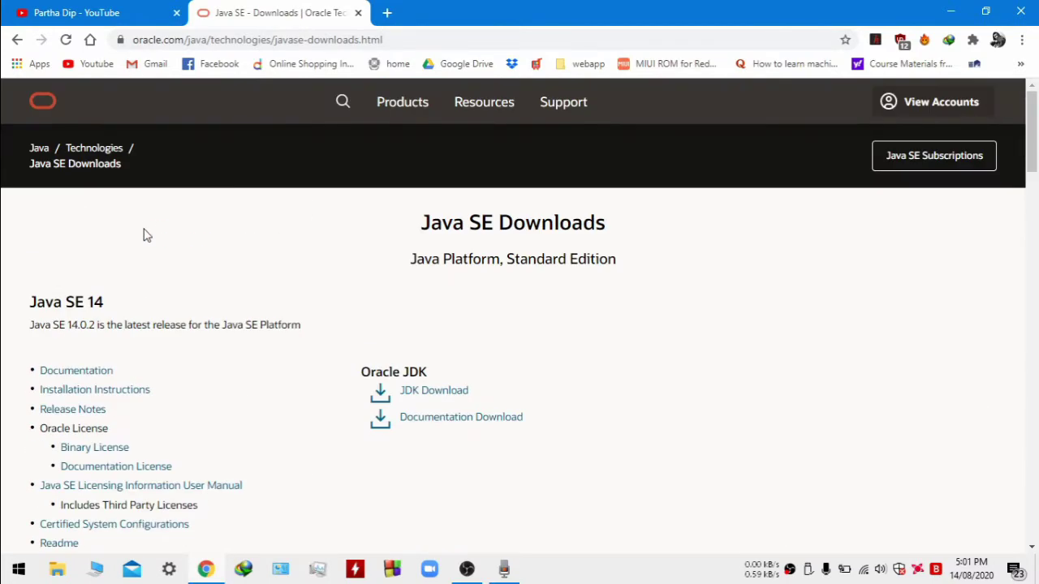
# Open the Java SE 14 JDK page and scroll to the Windows x64 Installer row
pyautogui.click(422, 393)
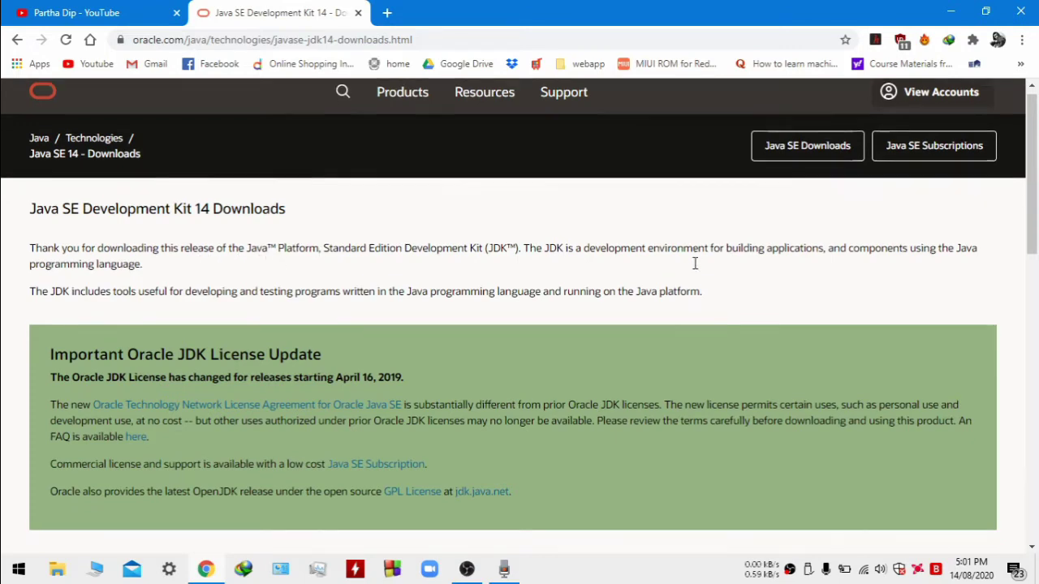
pyautogui.scroll(-4, 694, 263)
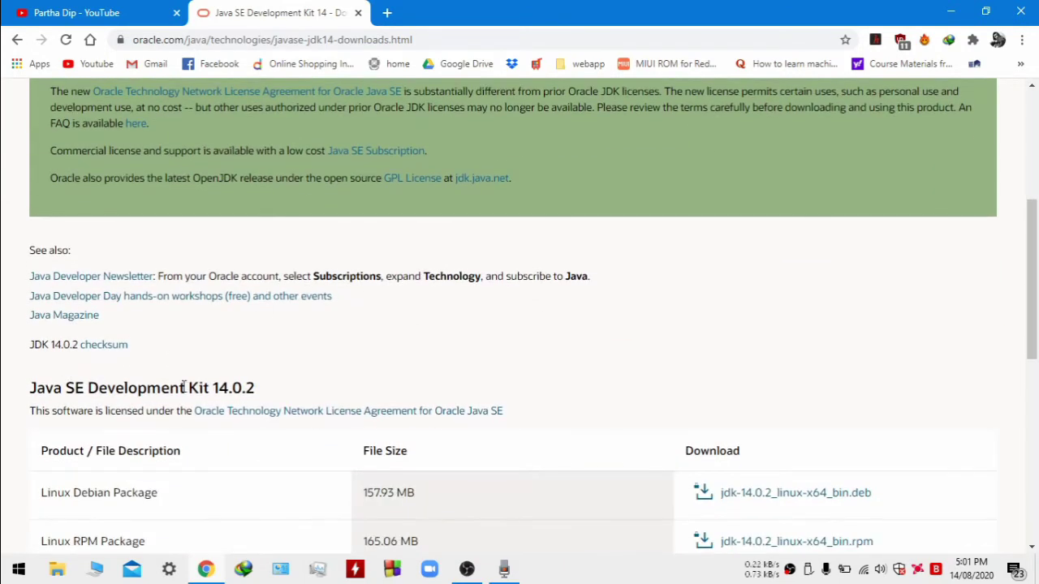
pyautogui.scroll(-2, 307, 379)
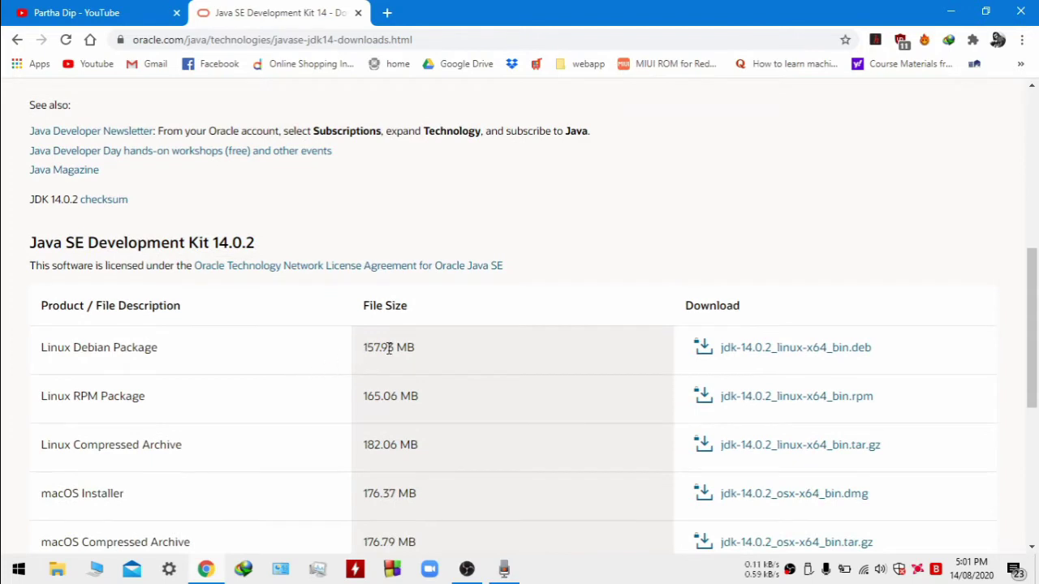
pyautogui.scroll(-3, 211, 487)
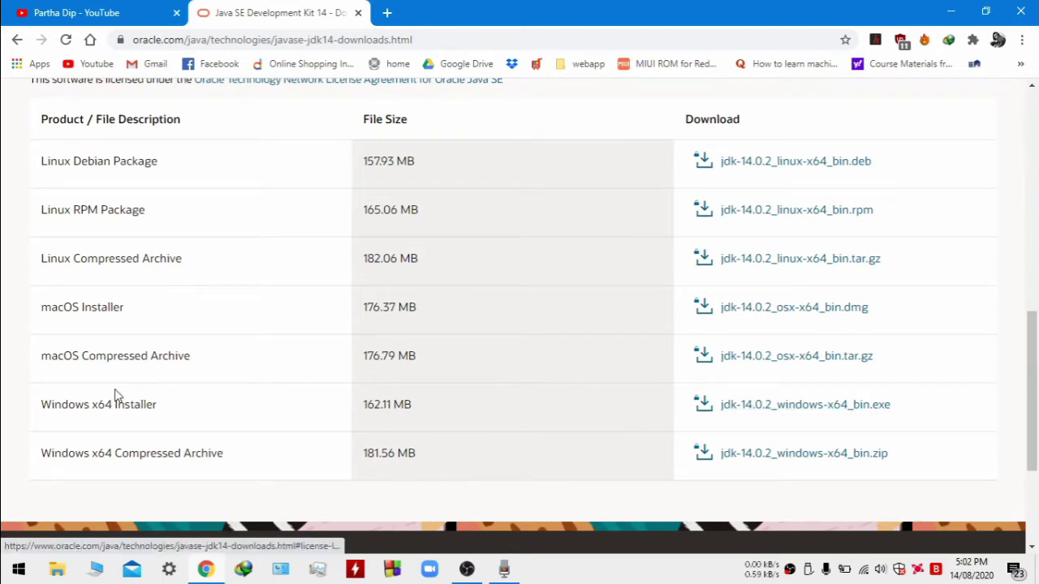
# Accept the Oracle license and download jdk-14.0.2_windows-x64_bin.exe into E:\SOFTWARE
pyautogui.click(738, 411)
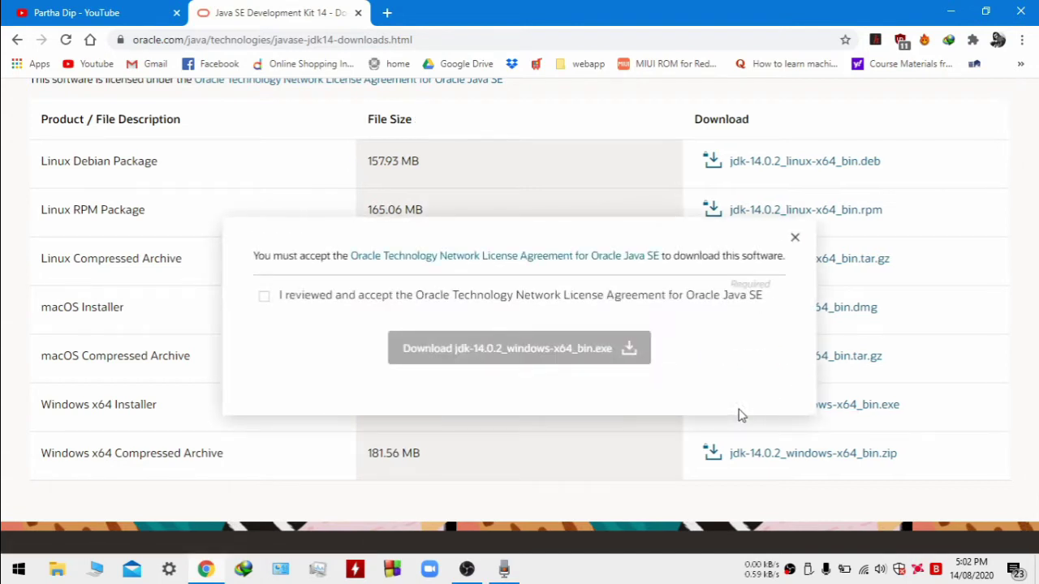
pyautogui.click(264, 297)
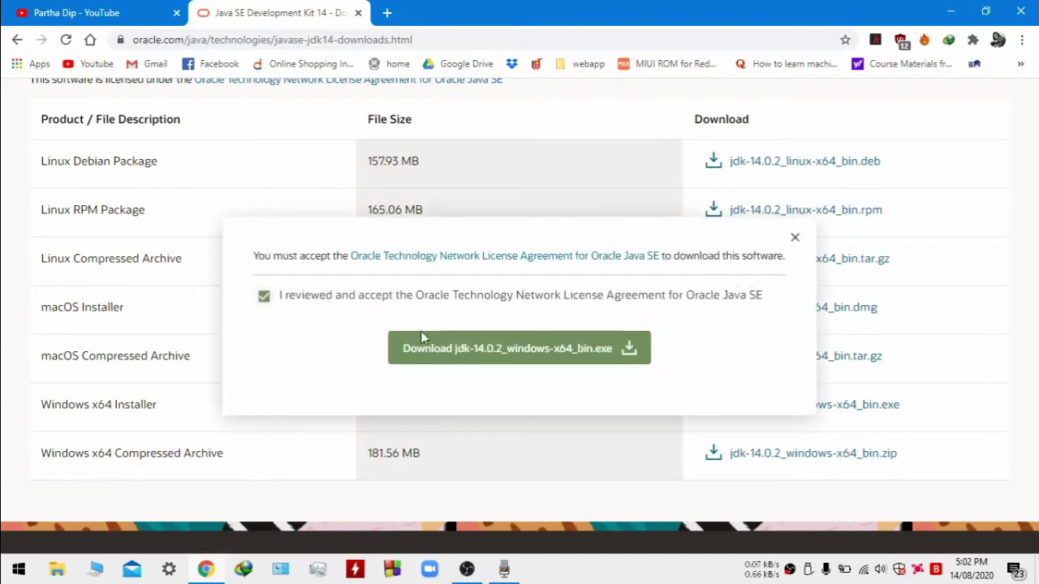
pyautogui.click(439, 342)
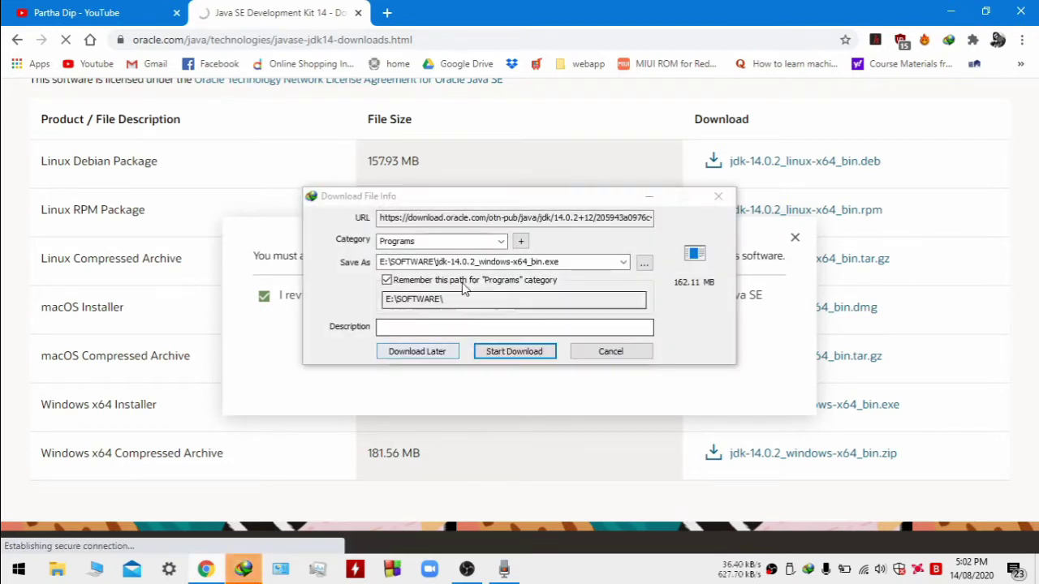
pyautogui.click(520, 354)
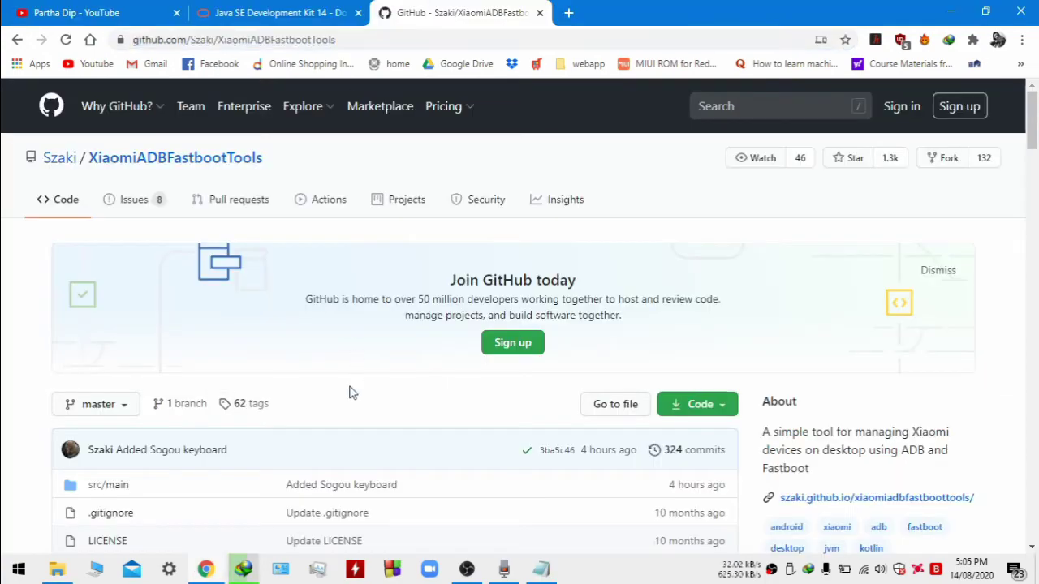
# Scroll the XiaomiADBFastbootTools README and follow its link to the 7.0.1 release page
pyautogui.scroll(-10, 351, 393)
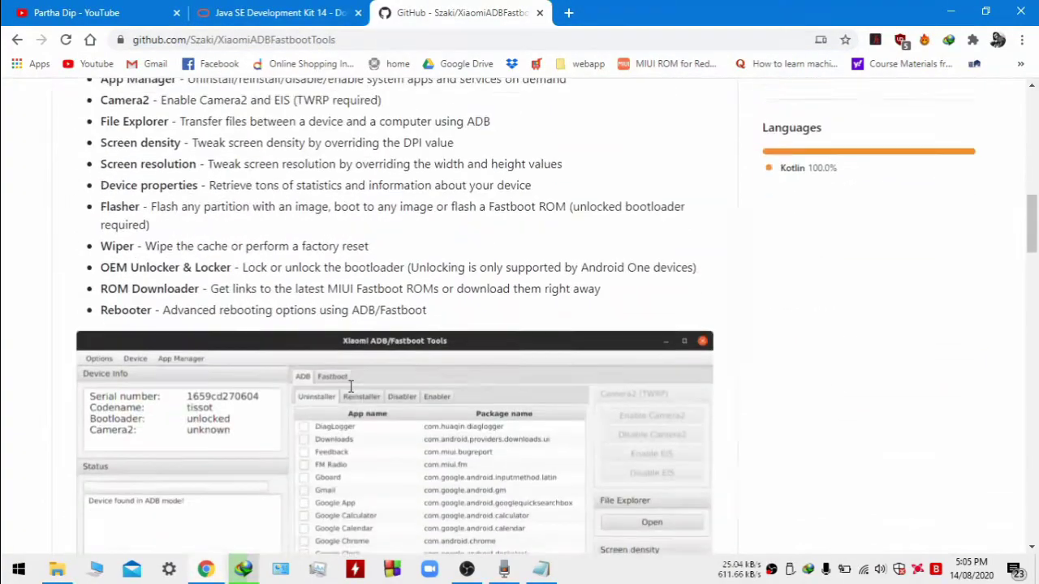
pyautogui.scroll(-5, 351, 389)
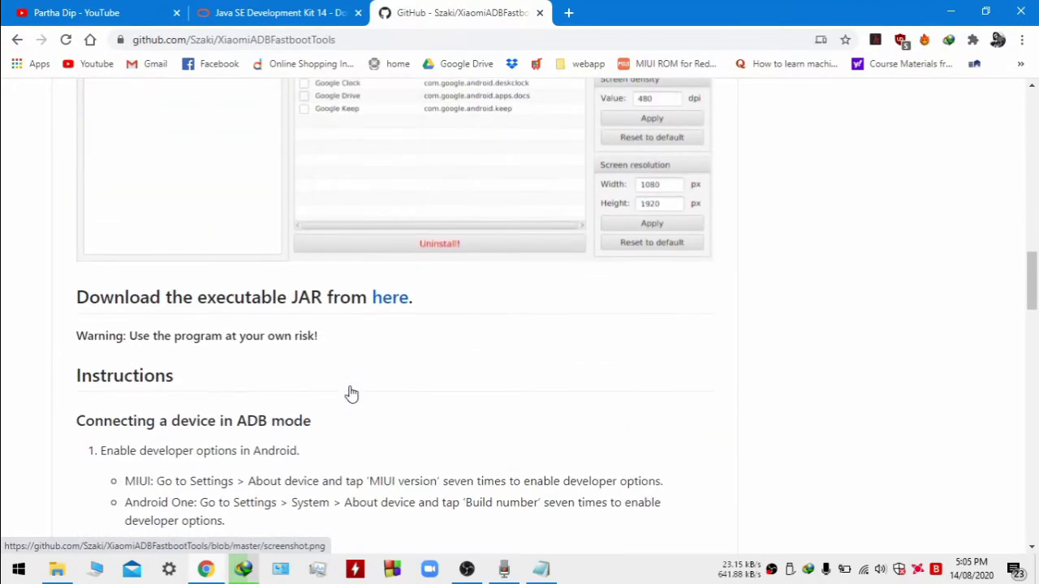
pyautogui.scroll(-12, 351, 393)
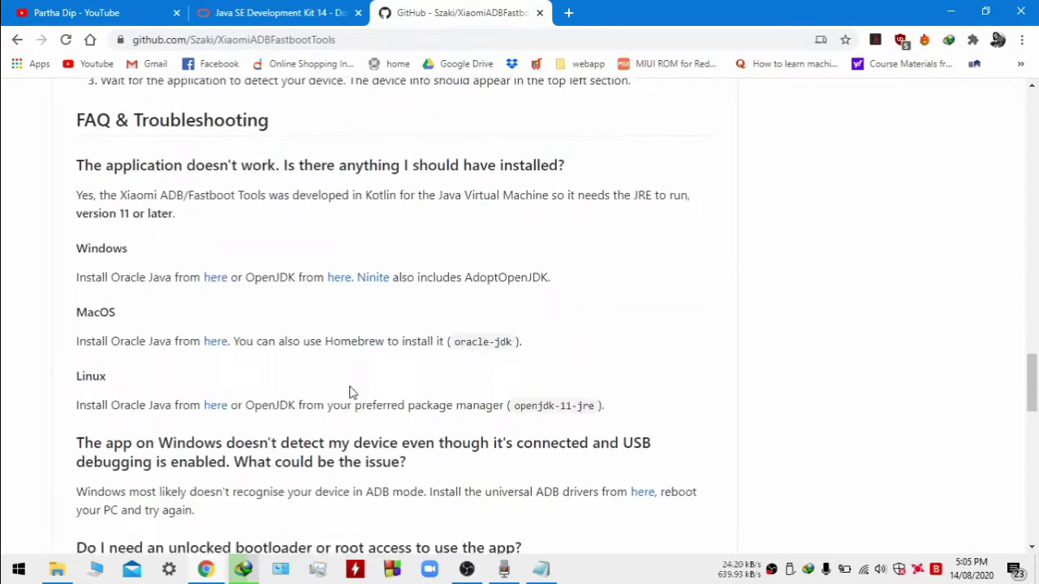
pyautogui.scroll(-11, 351, 393)
pyautogui.scroll(7, 351, 390)
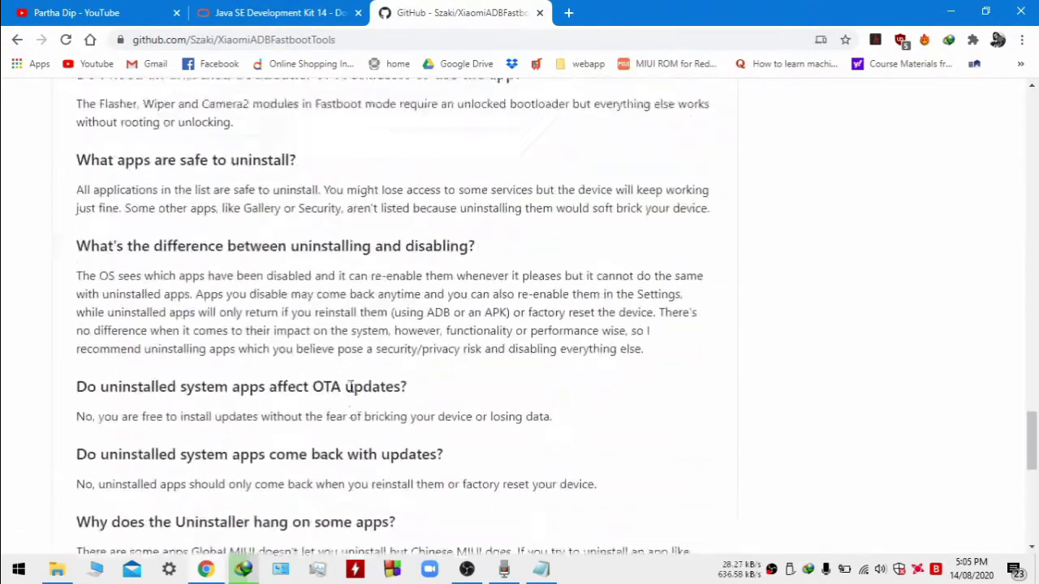
pyautogui.scroll(15, 350, 387)
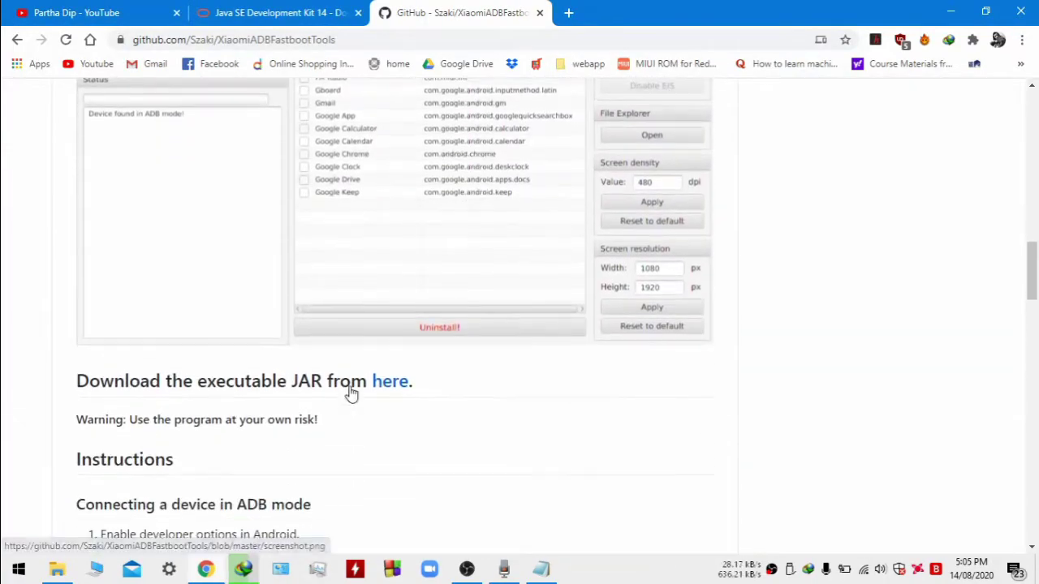
pyautogui.click(390, 381)
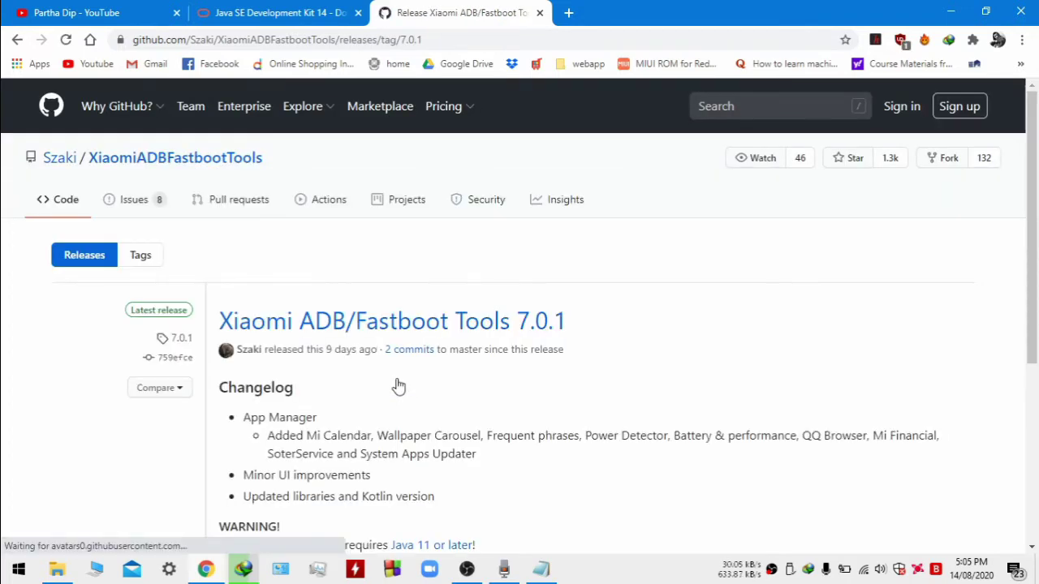
# Download XiaomiADBFastbootTools.jar from the release Assets and save it to the Desktop
pyautogui.scroll(-2, 396, 387)
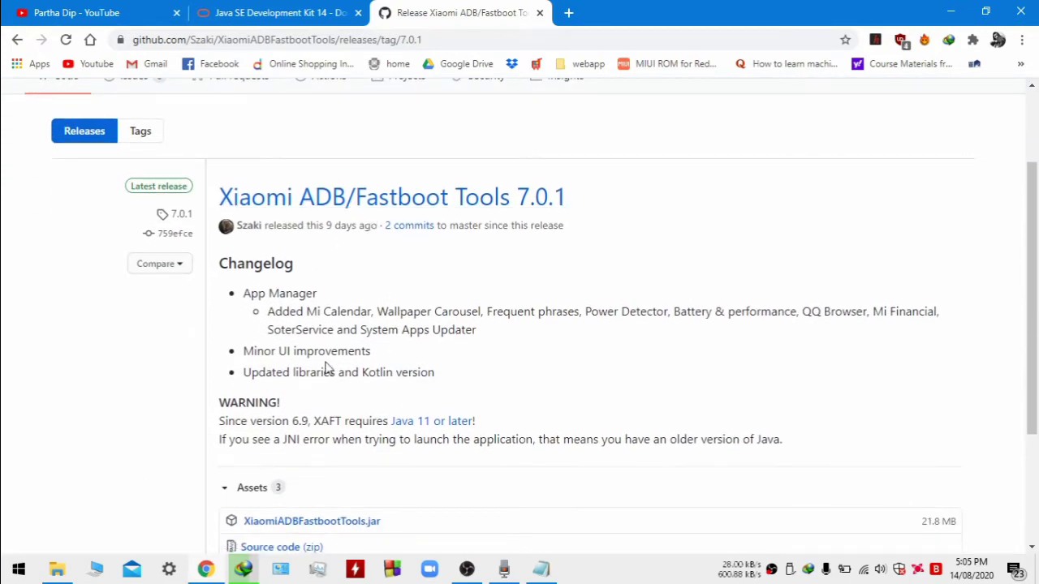
pyautogui.scroll(-2, 327, 365)
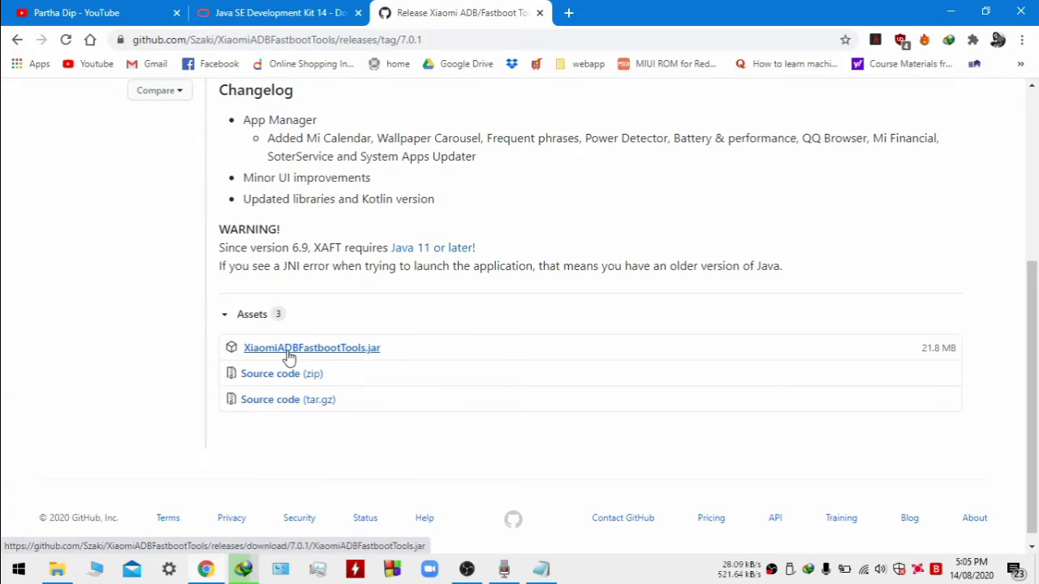
pyautogui.click(289, 356)
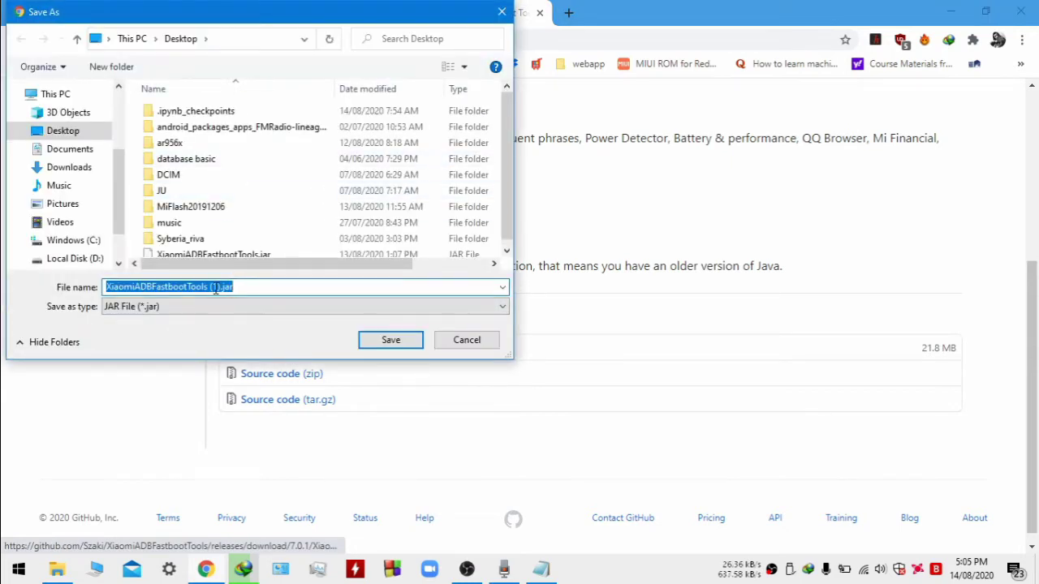
pyautogui.click(391, 340)
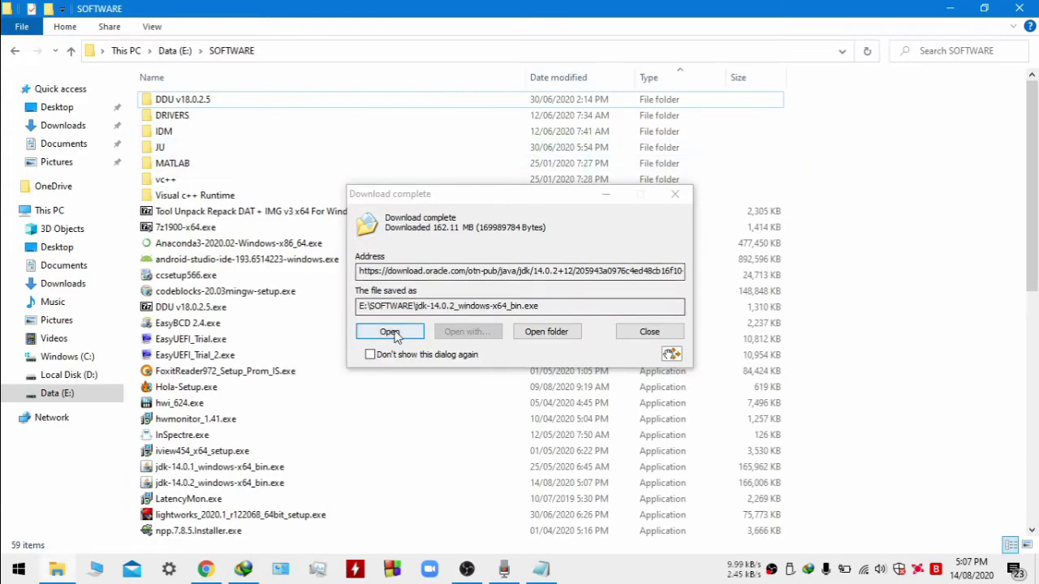
# Launch the downloaded JDK 14.0.2 installer and install it to the default folder
pyautogui.click(387, 333)
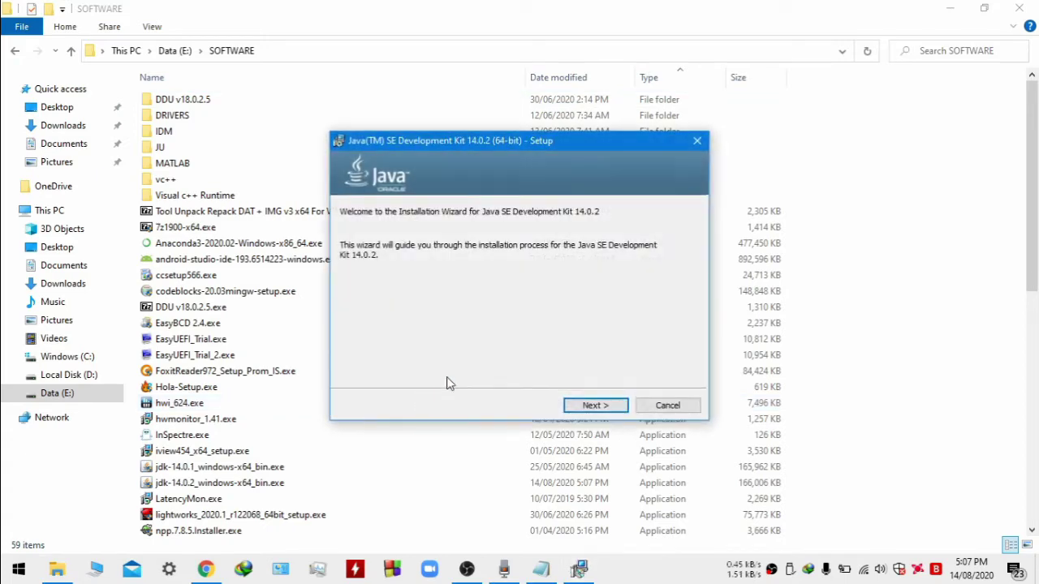
pyautogui.click(594, 405)
pyautogui.click(593, 405)
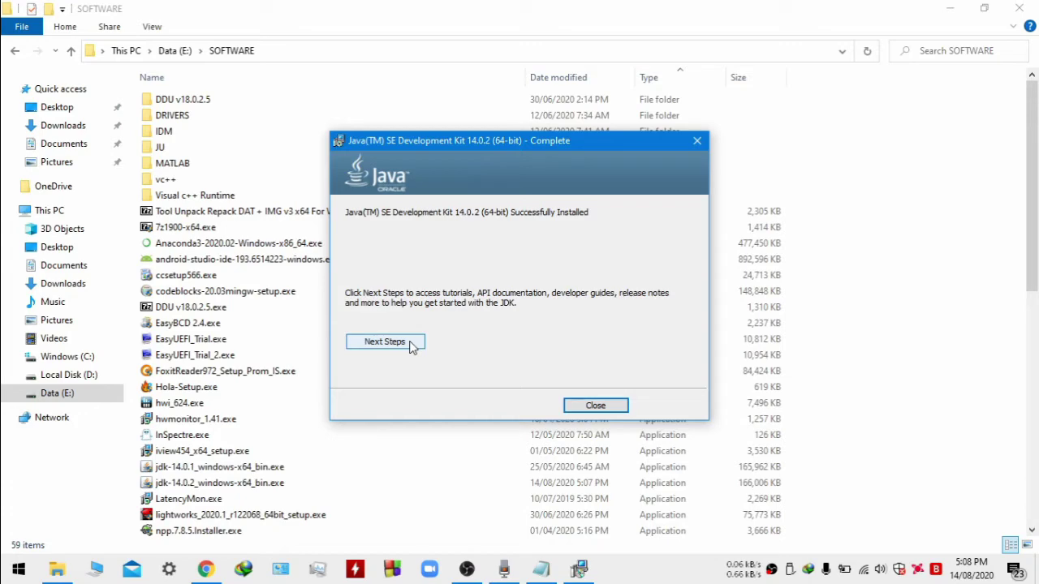
# Close the finished JDK installer and start Command Prompt as administrator
pyautogui.click(595, 405)
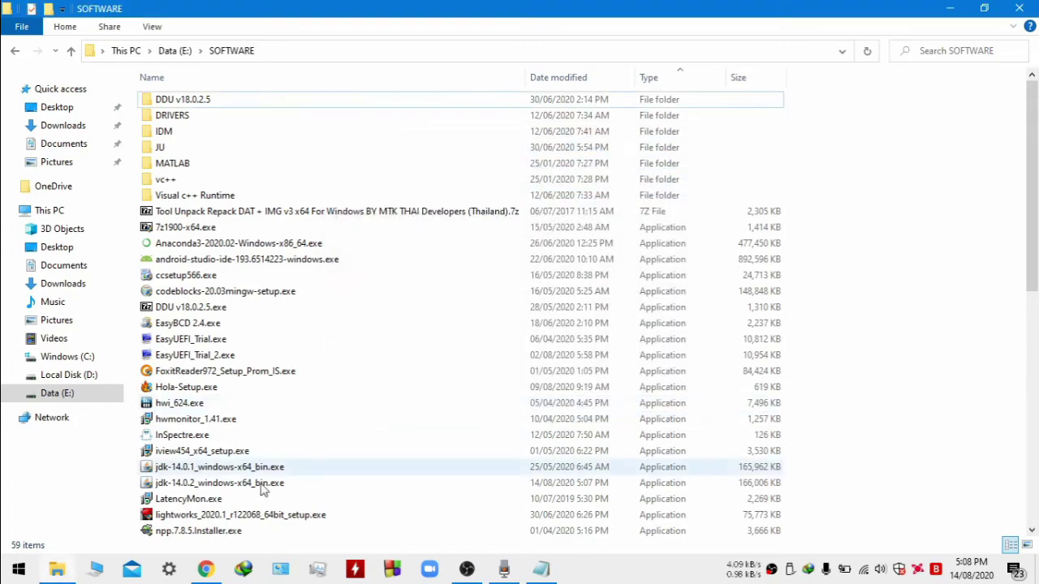
pyautogui.click(19, 569)
pyautogui.click(18, 569)
pyautogui.write('cmd')
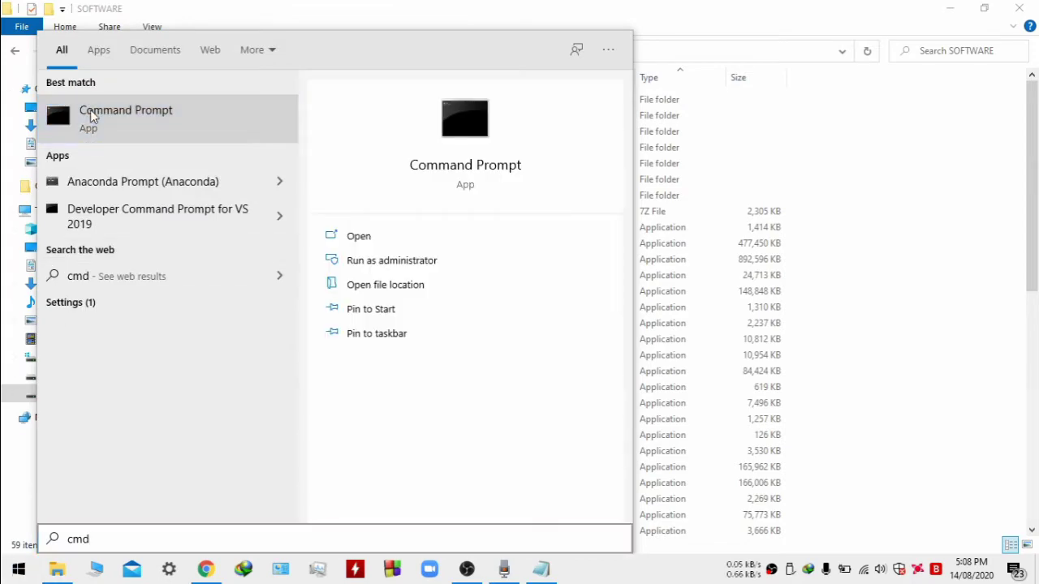
pyautogui.rightClick(92, 116)
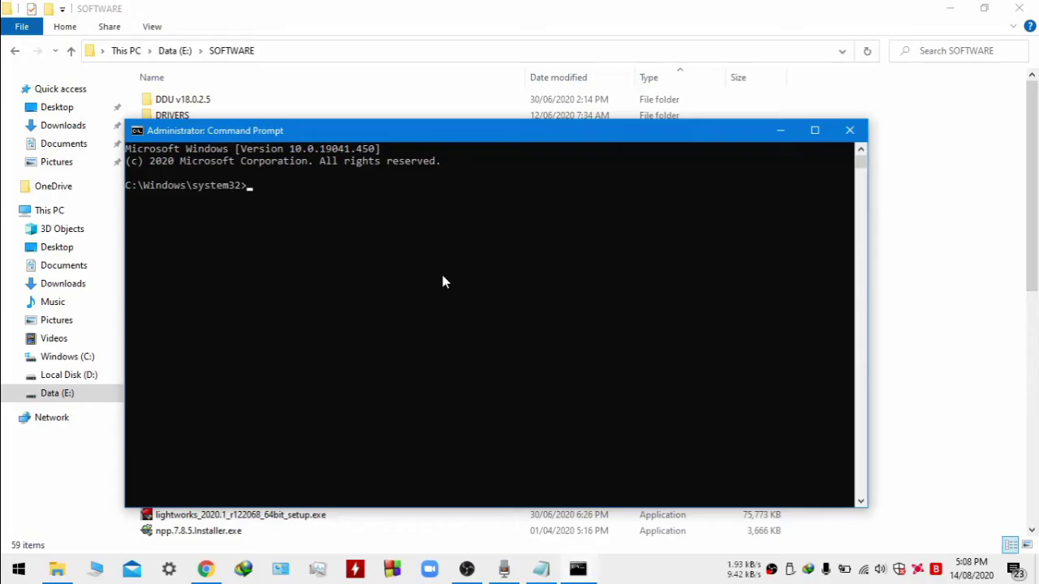
# Run java to confirm it isn't recognized, then bring up the Start menu
pyautogui.write('java')
pyautogui.press('Return')
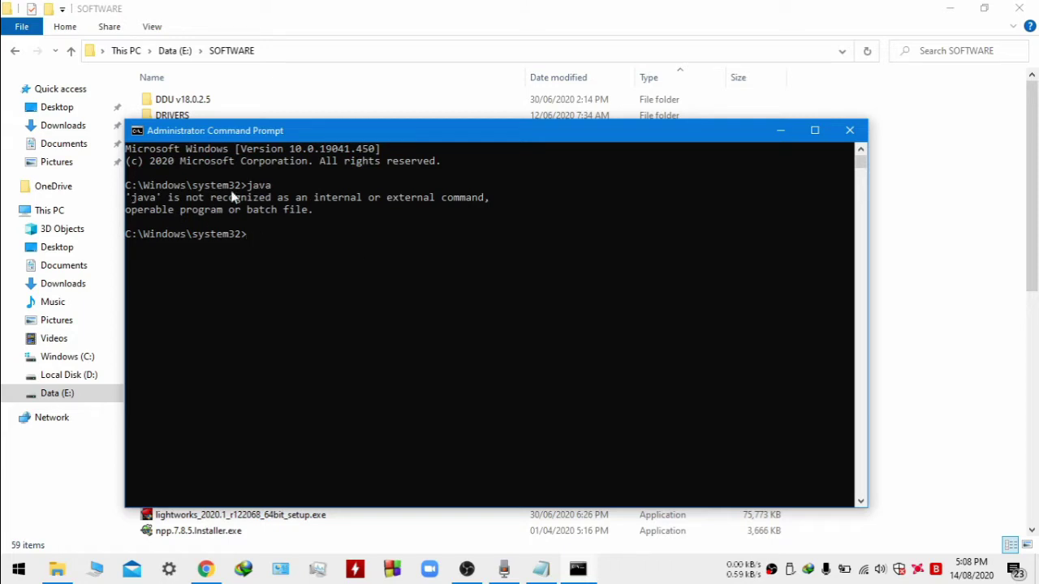
pyautogui.click(18, 569)
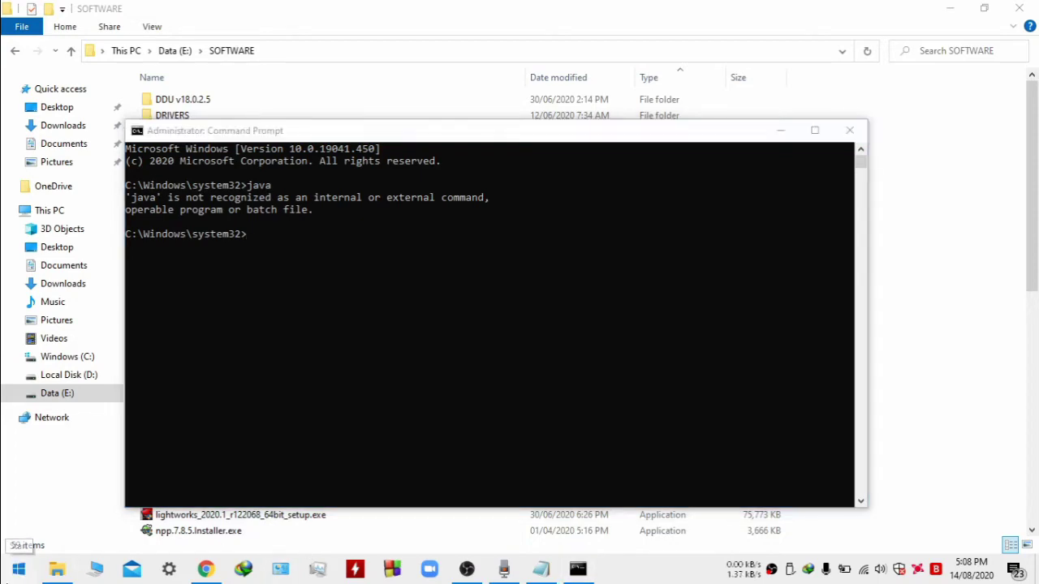
pyautogui.click(18, 569)
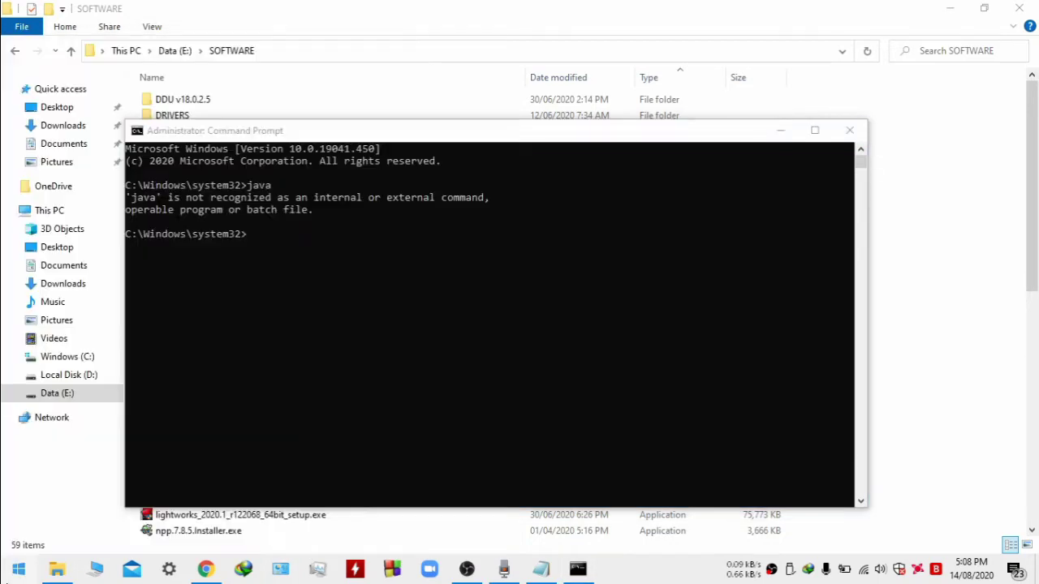
pyautogui.press('super')
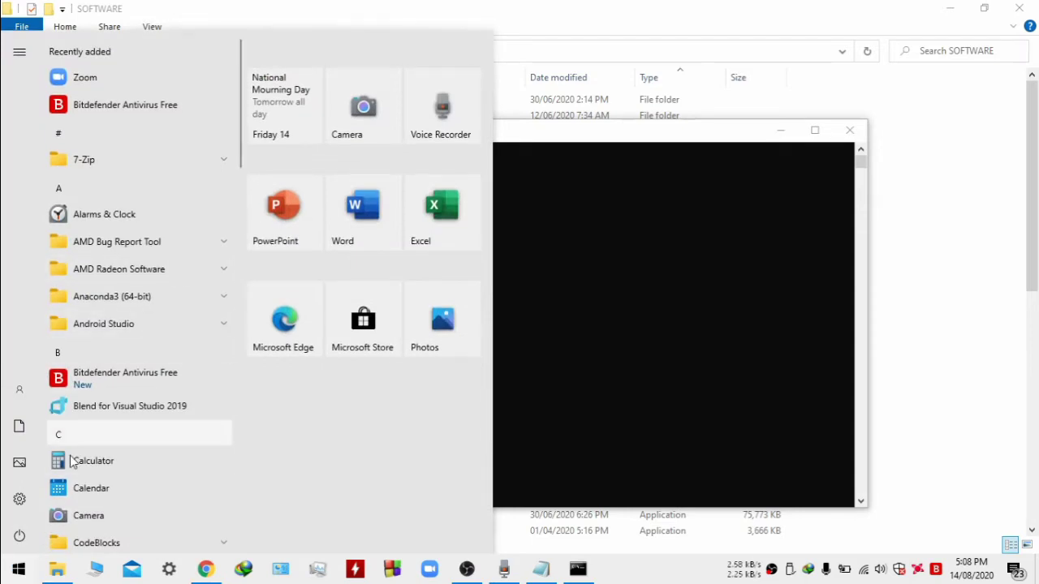
# Search 'environ' to reach Environment Variables and edit the system Path variable
pyautogui.click(18, 569)
pyautogui.write('environ')
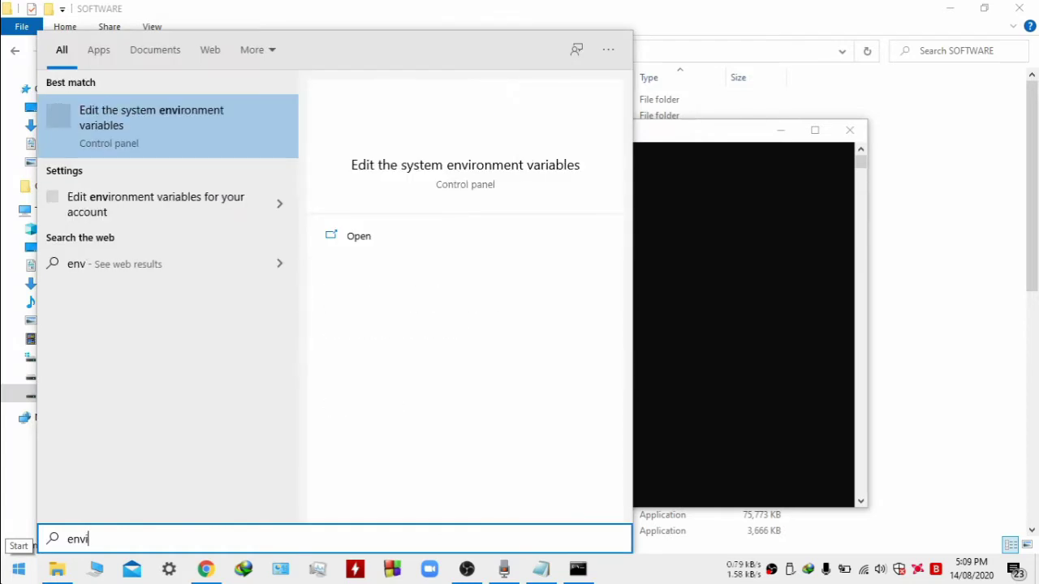
pyautogui.click(156, 135)
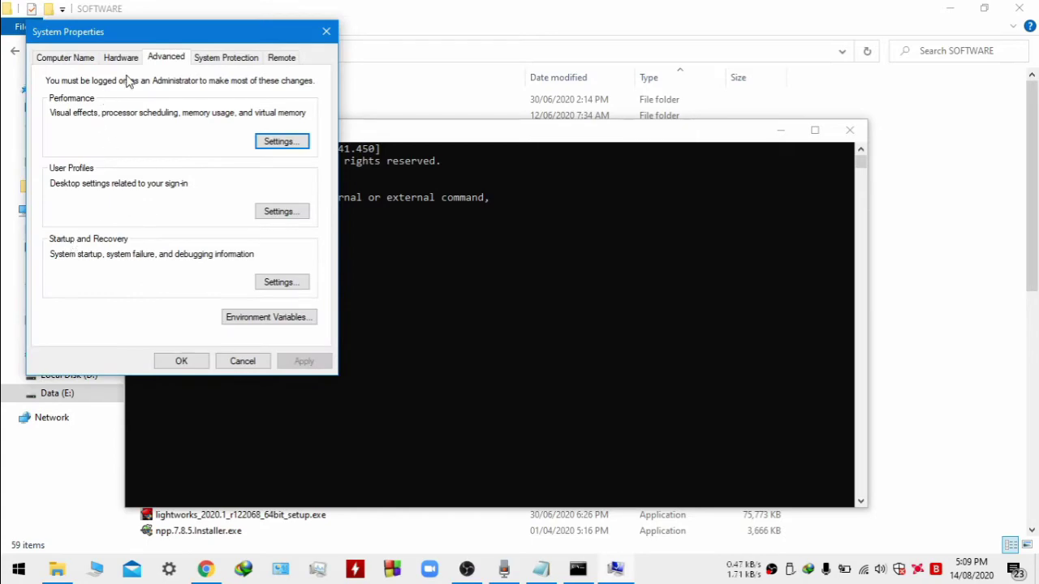
pyautogui.click(267, 316)
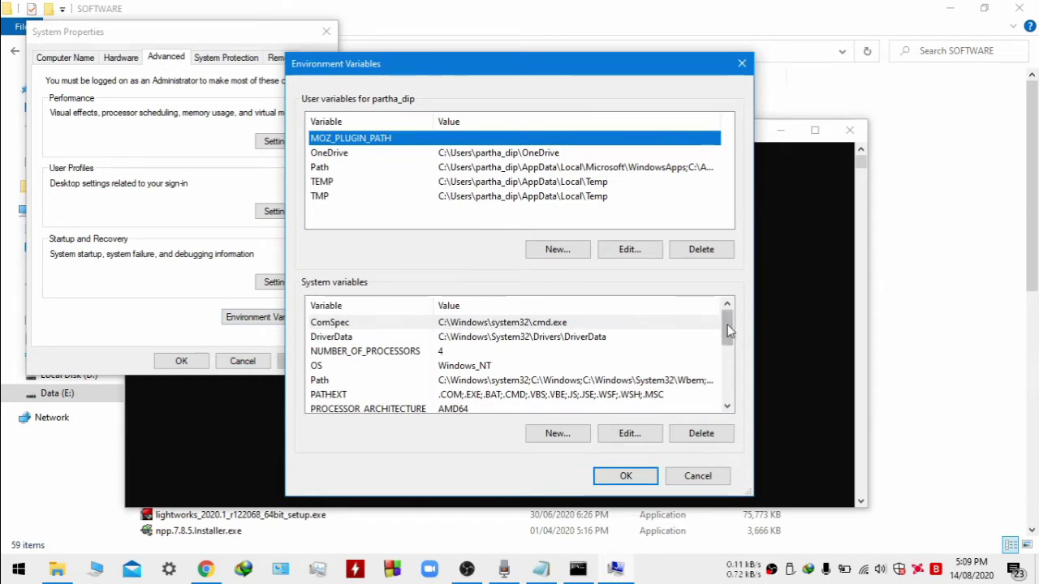
pyautogui.moveTo(728, 330)
pyautogui.mouseDown()
pyautogui.moveTo(728, 369)
pyautogui.moveTo(726, 344)
pyautogui.mouseUp()
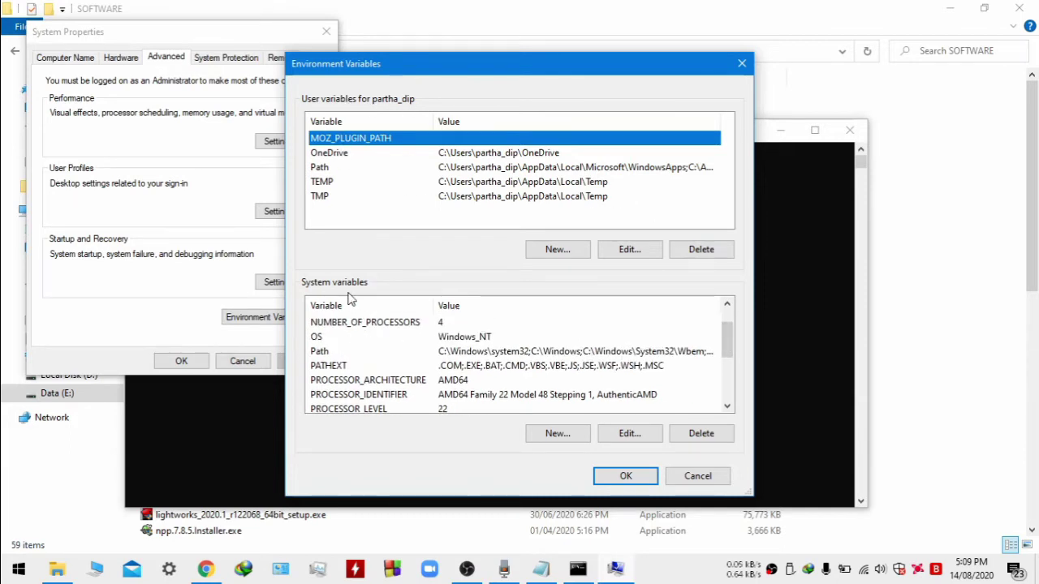
pyautogui.doubleClick(328, 354)
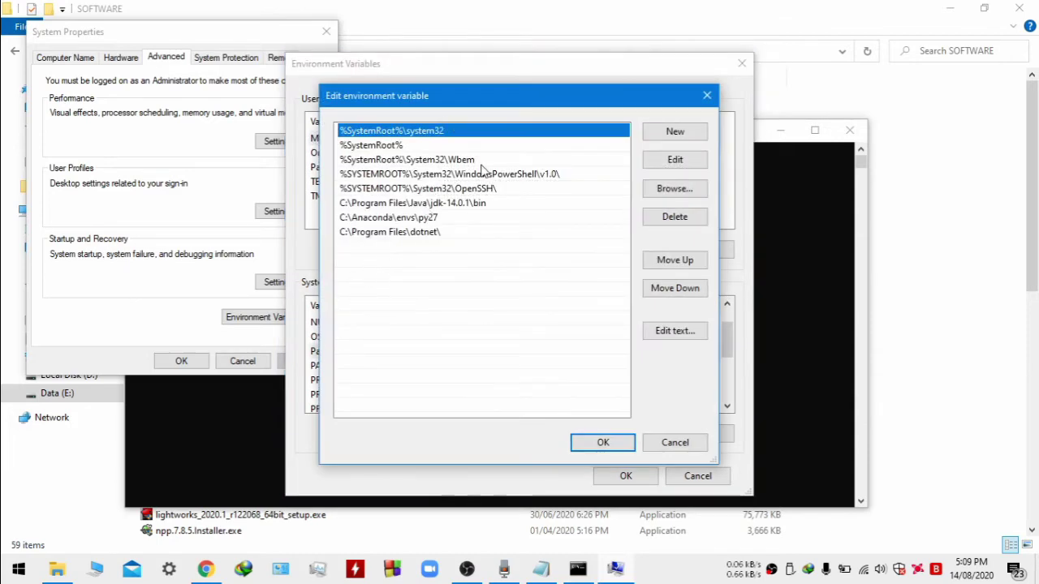
# Delete the jdk-14.0.1\bin entry from Path and open the Browse For Folder picker
pyautogui.click(404, 205)
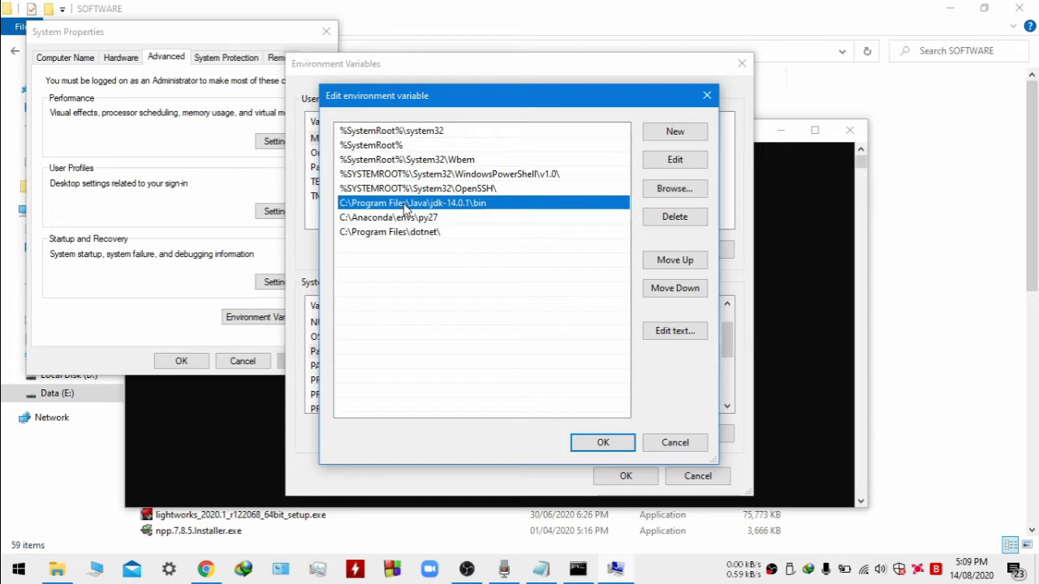
pyautogui.click(686, 161)
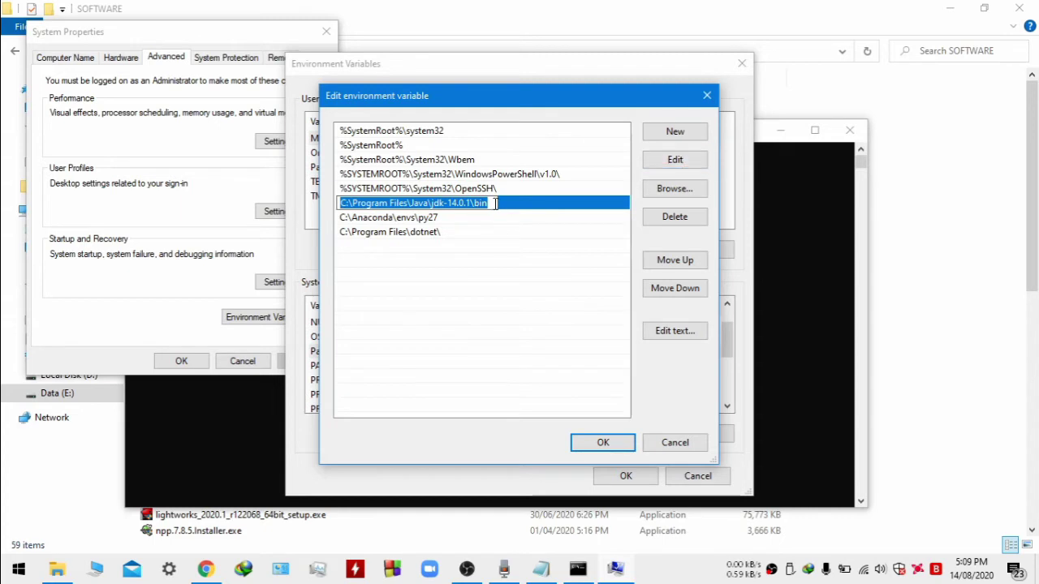
pyautogui.click(495, 204)
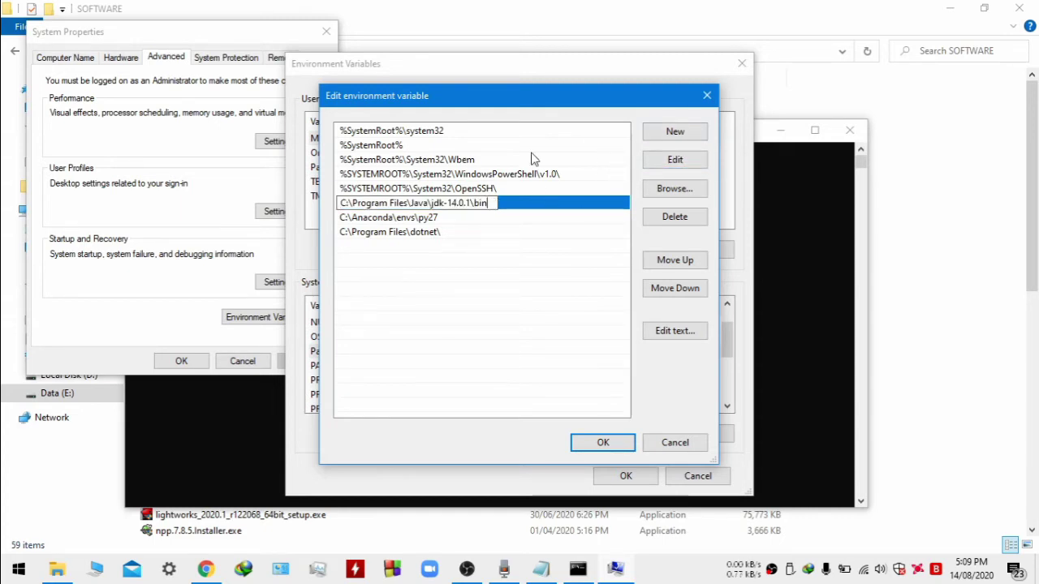
pyautogui.click(674, 219)
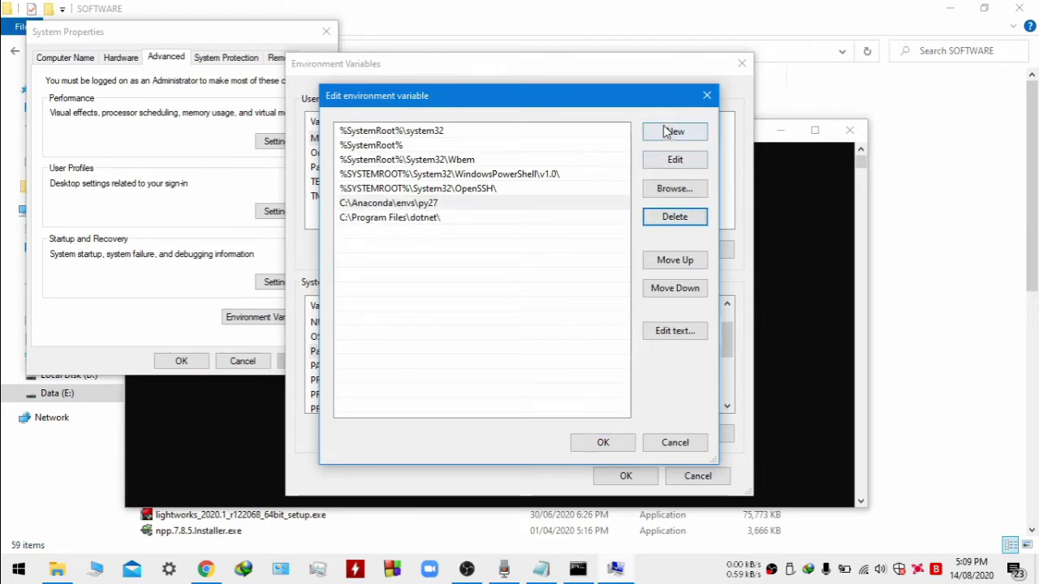
pyautogui.click(669, 189)
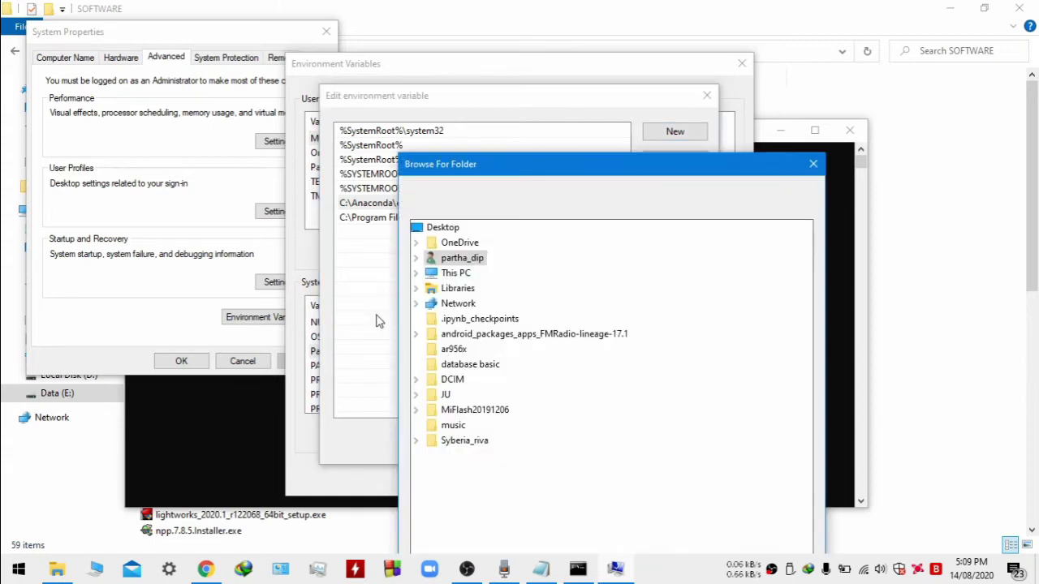
pyautogui.click(813, 164)
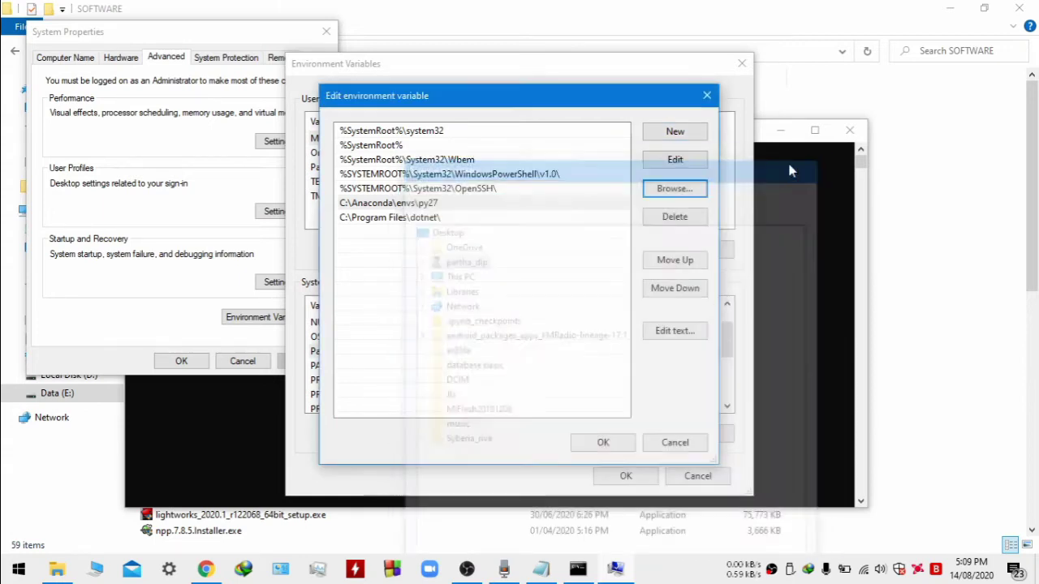
pyautogui.click(391, 239)
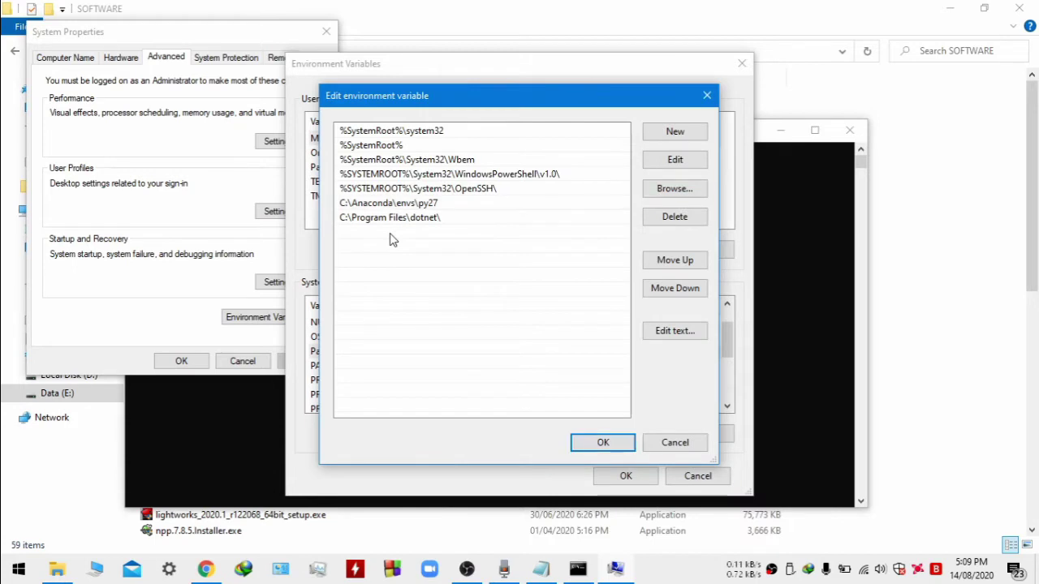
pyautogui.click(670, 189)
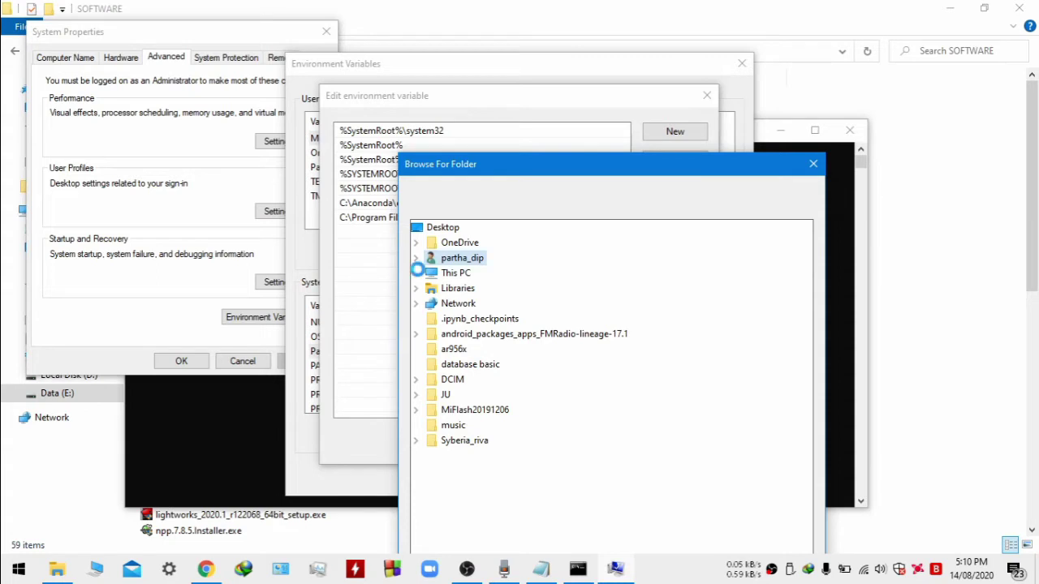
# Expand This PC and Windows (C:), then look through Program Files and Program Files (x86)
pyautogui.click(416, 274)
pyautogui.doubleClick(479, 394)
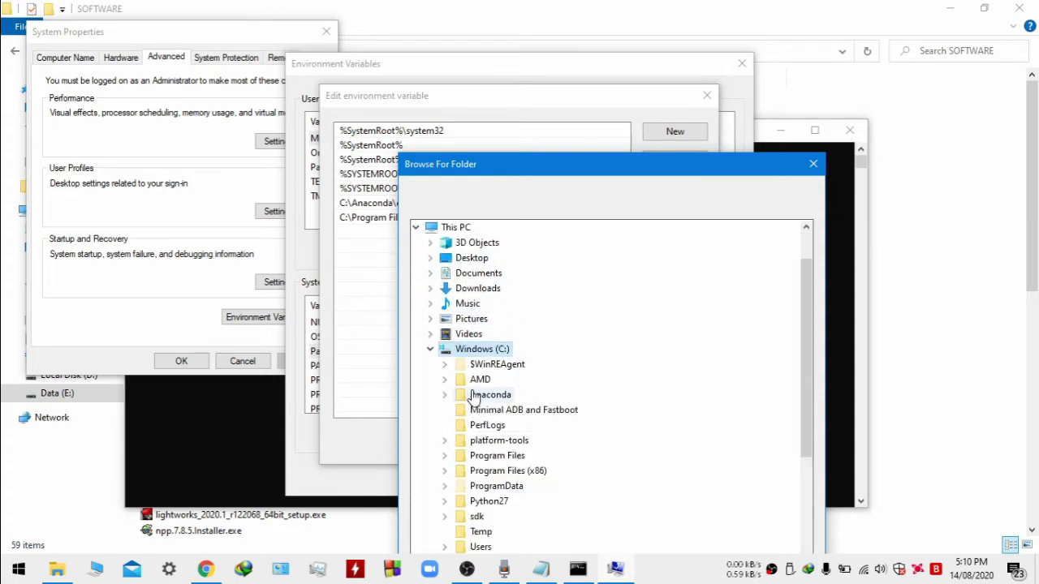
pyautogui.scroll(-2, 471, 402)
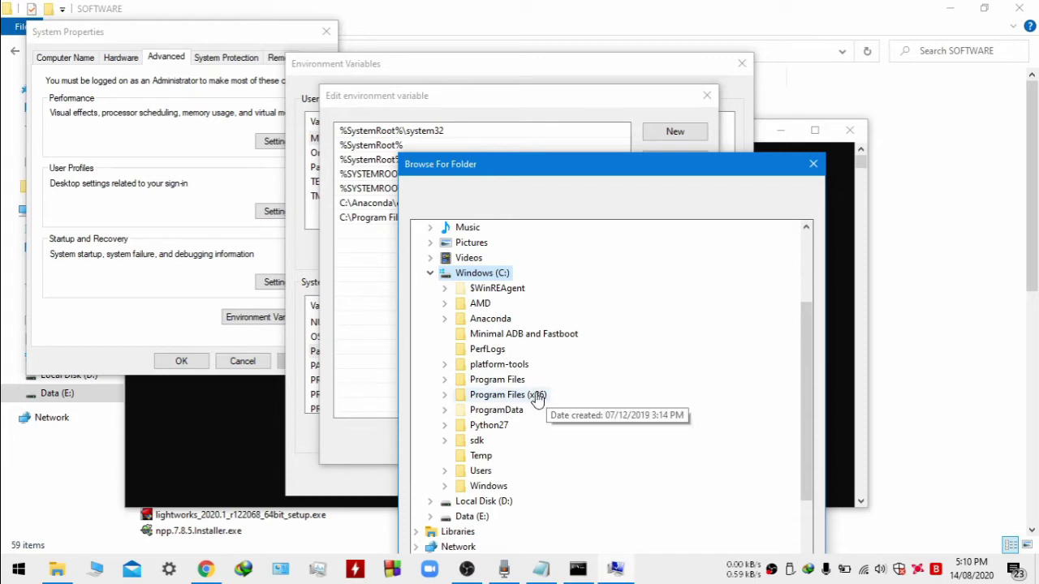
pyautogui.doubleClick(509, 385)
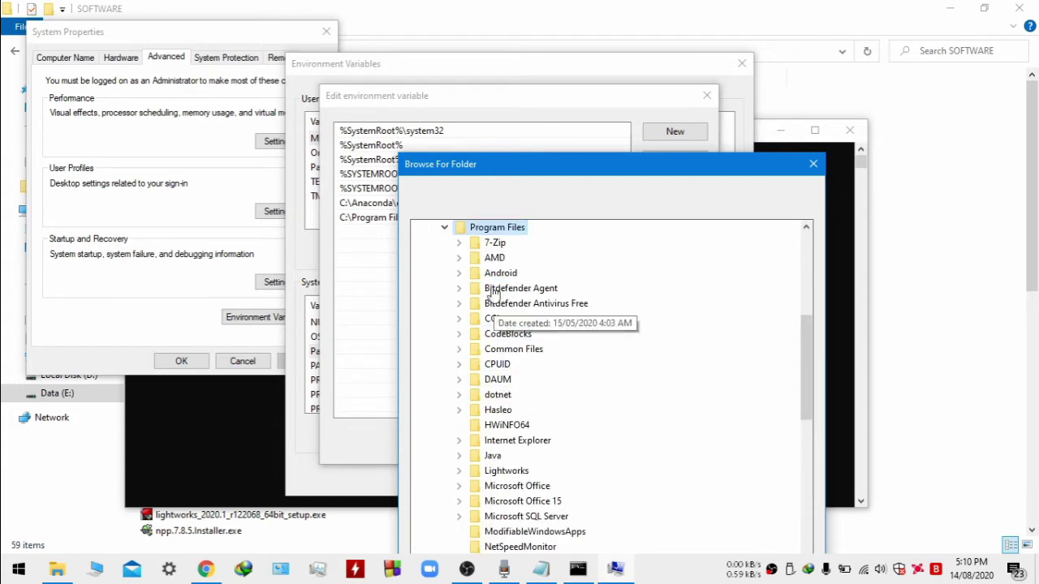
pyautogui.scroll(-8, 494, 464)
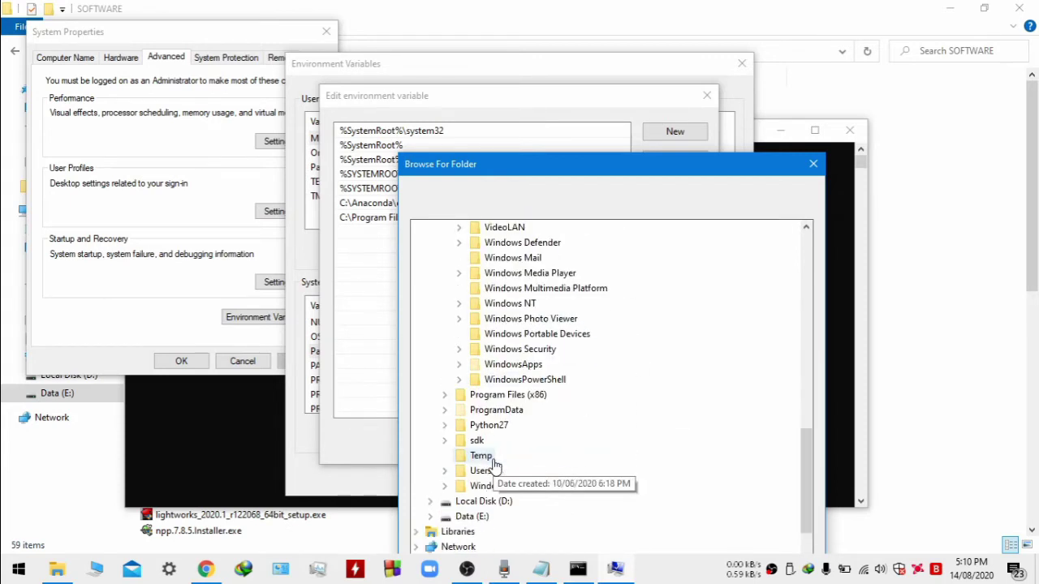
pyautogui.scroll(3, 493, 463)
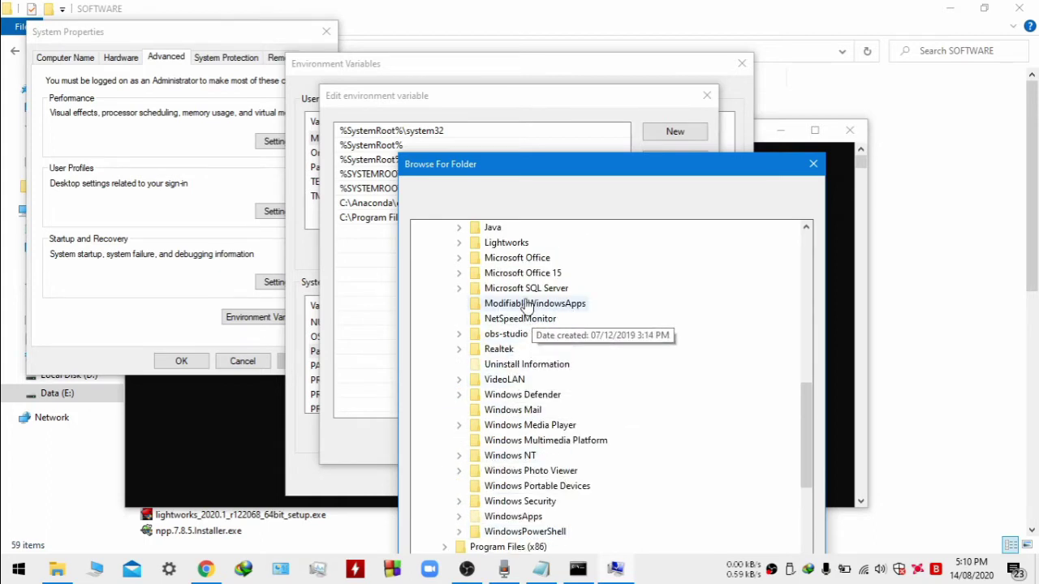
pyautogui.scroll(3, 526, 304)
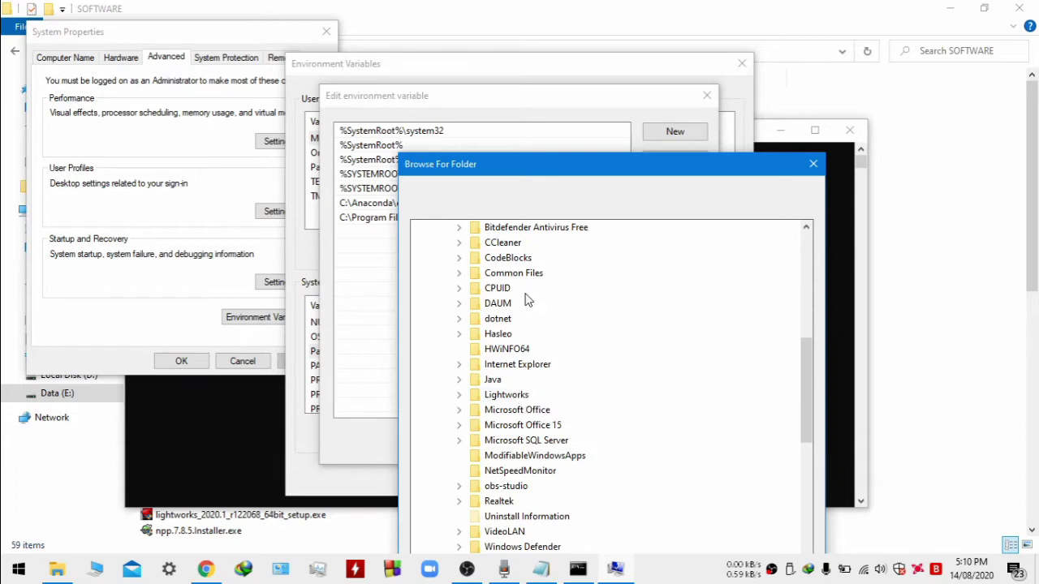
pyautogui.scroll(2, 520, 264)
pyautogui.scroll(3, 522, 266)
pyautogui.click(444, 304)
pyautogui.click(445, 319)
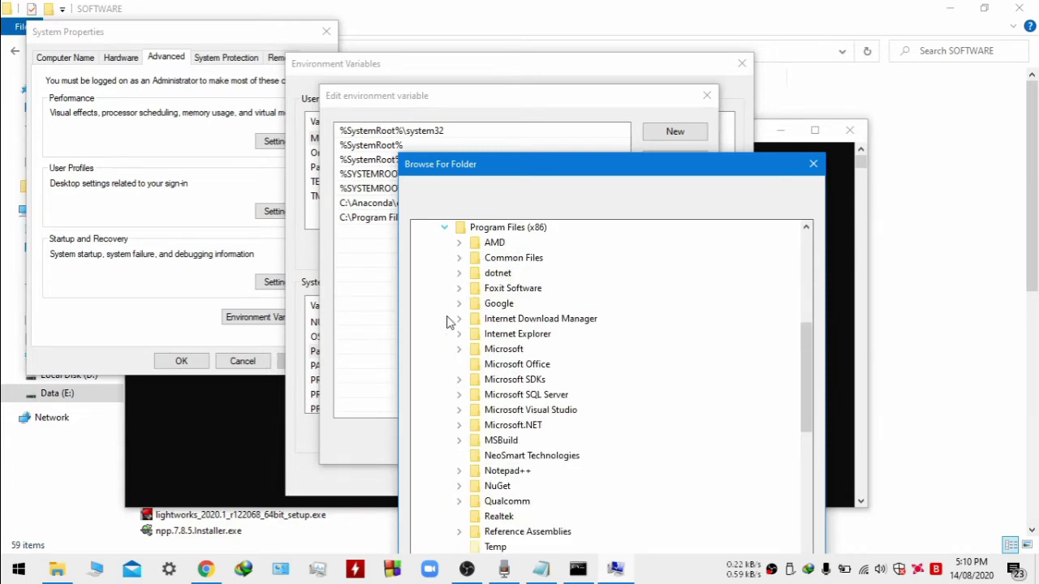
pyautogui.scroll(-2, 528, 339)
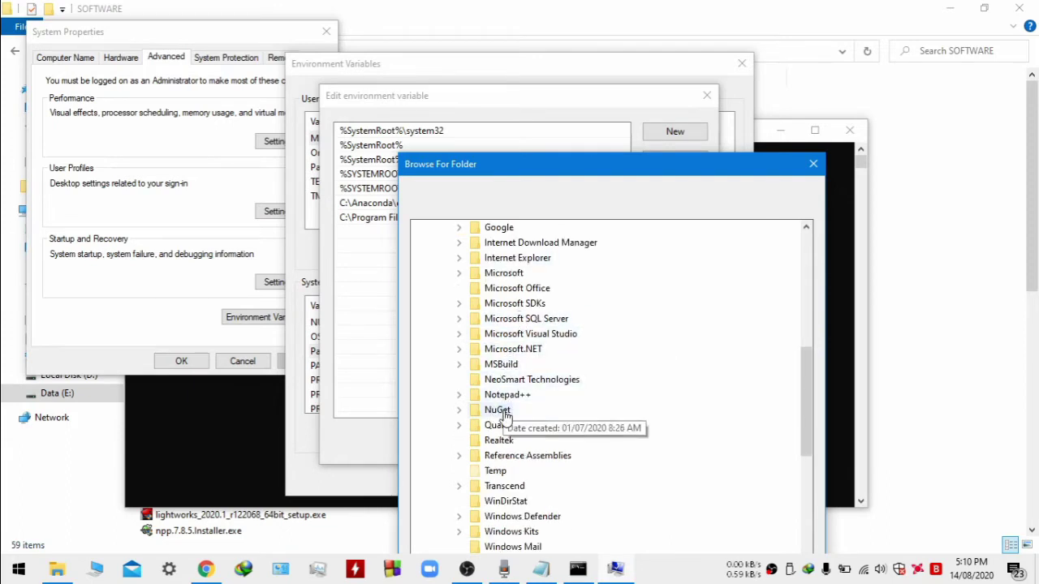
pyautogui.scroll(-3, 573, 422)
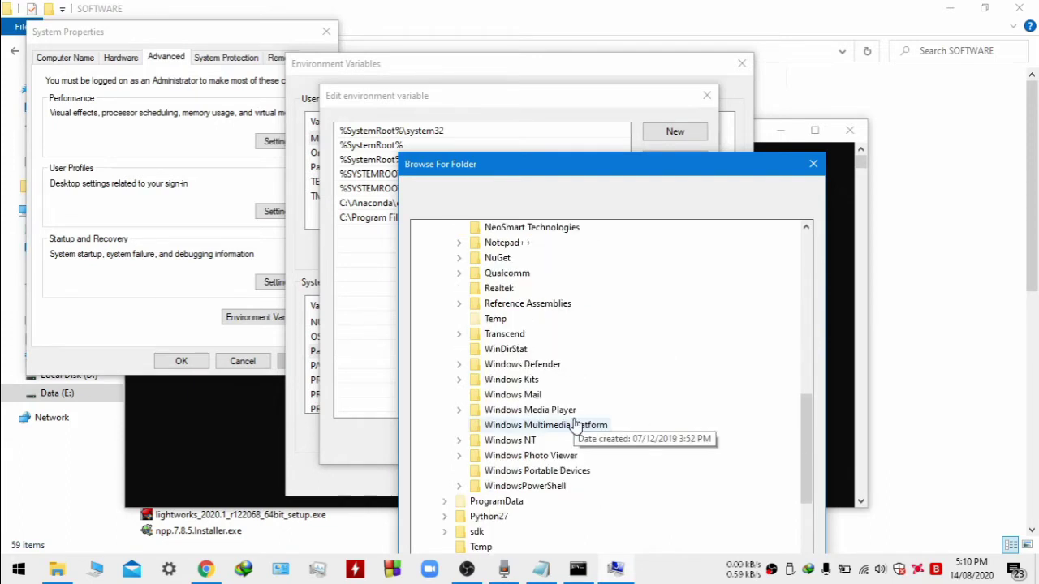
pyautogui.scroll(3, 574, 422)
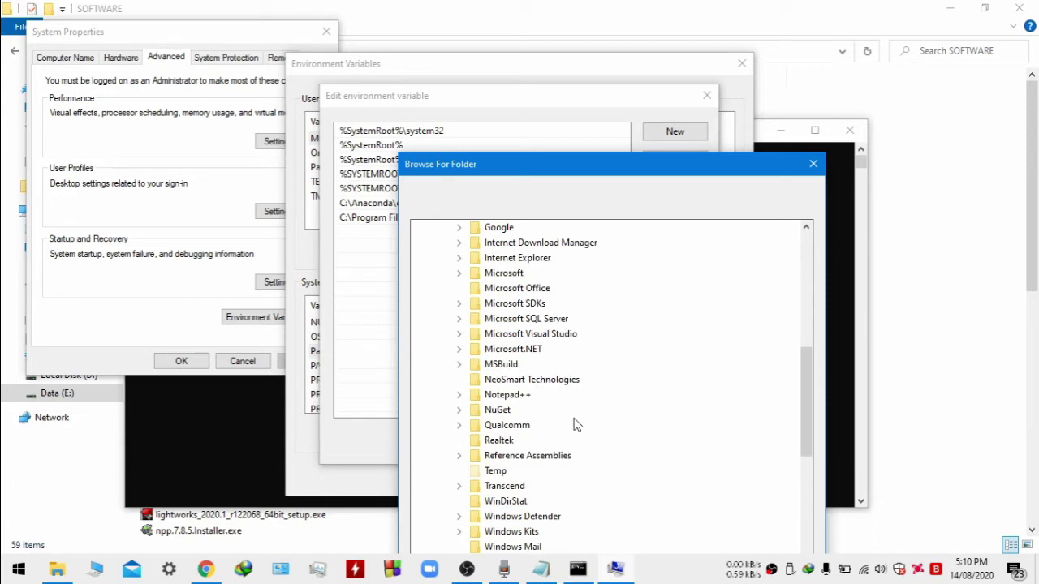
pyautogui.scroll(2, 574, 424)
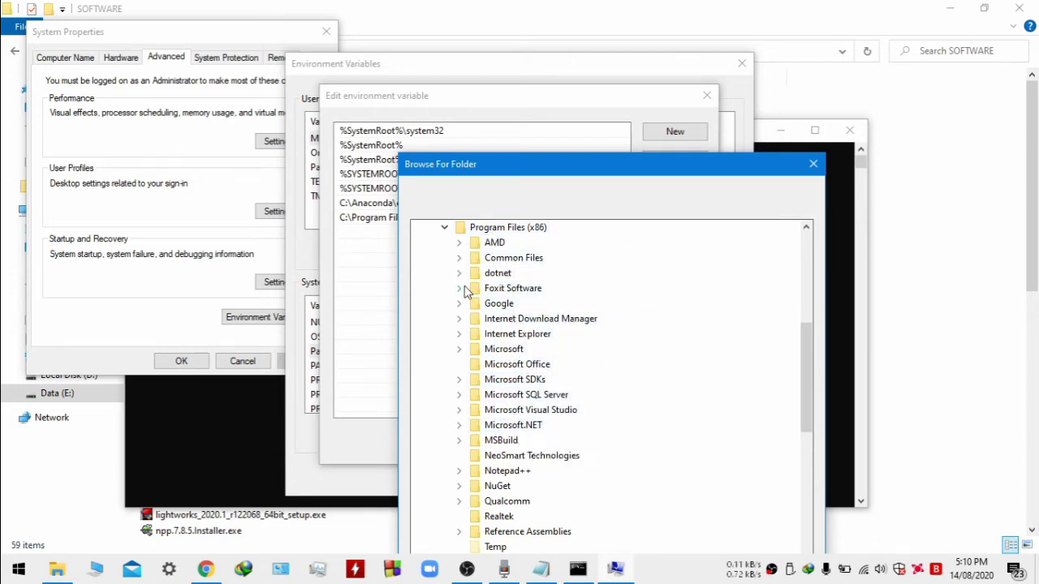
pyautogui.click(445, 228)
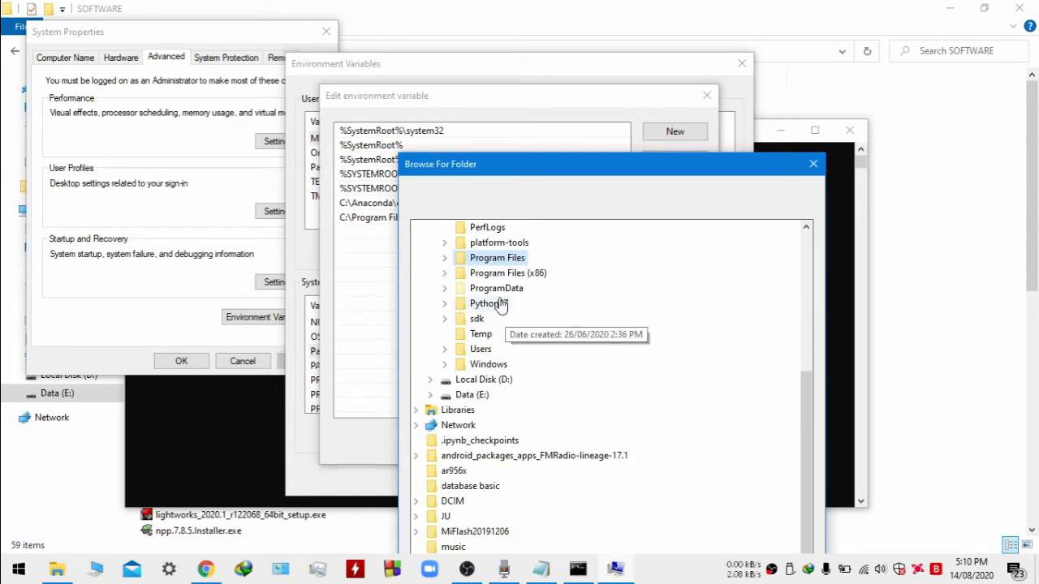
# Expand Program Files > Java > jdk-14.0.2 and select its bin folder
pyautogui.scroll(2, 494, 268)
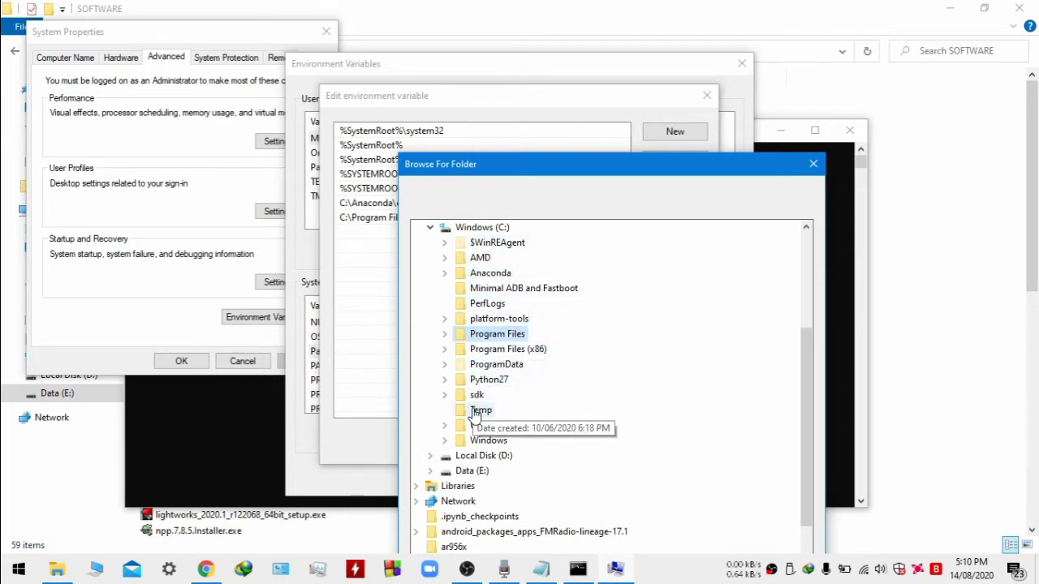
pyautogui.click(445, 334)
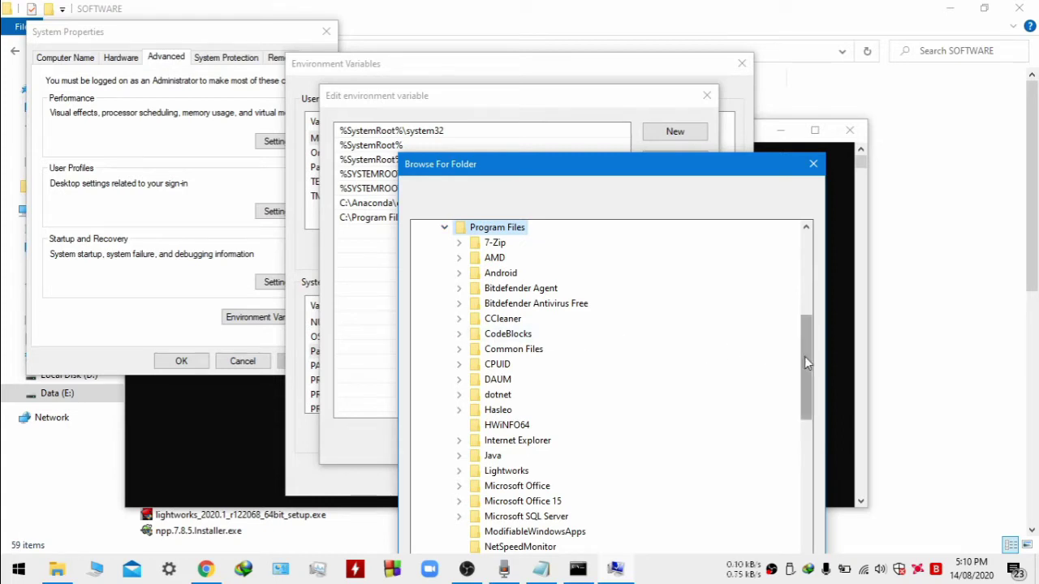
pyautogui.moveTo(806, 362); pyautogui.dragTo(812, 420)
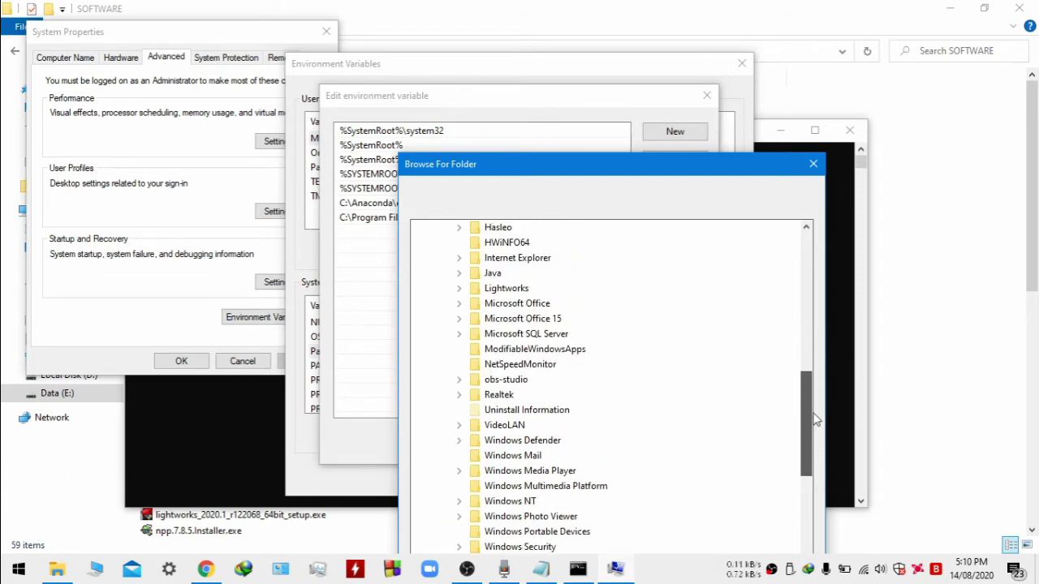
pyautogui.click(471, 276)
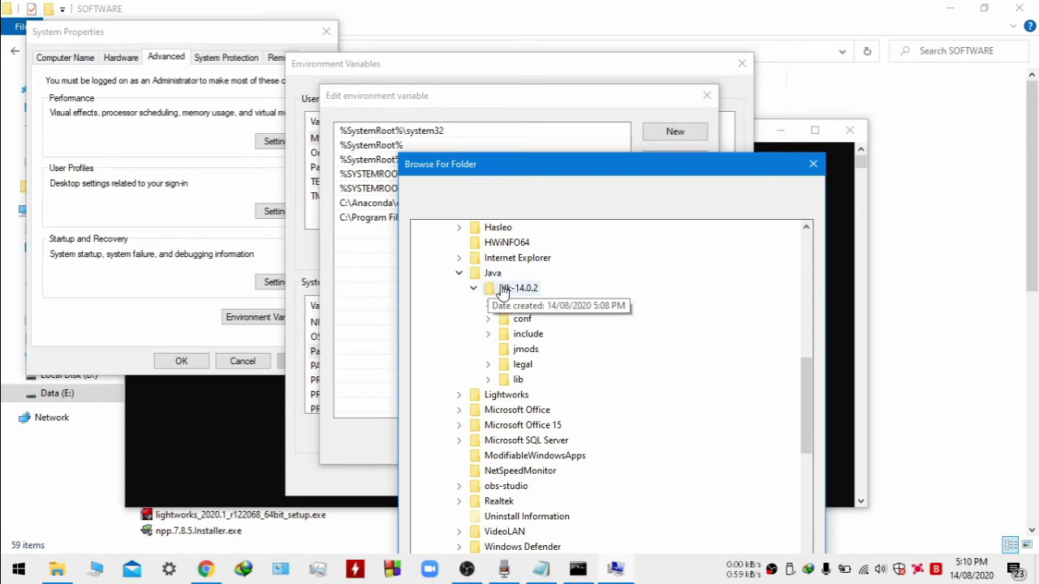
pyautogui.click(503, 290)
pyautogui.scroll(5, 510, 313)
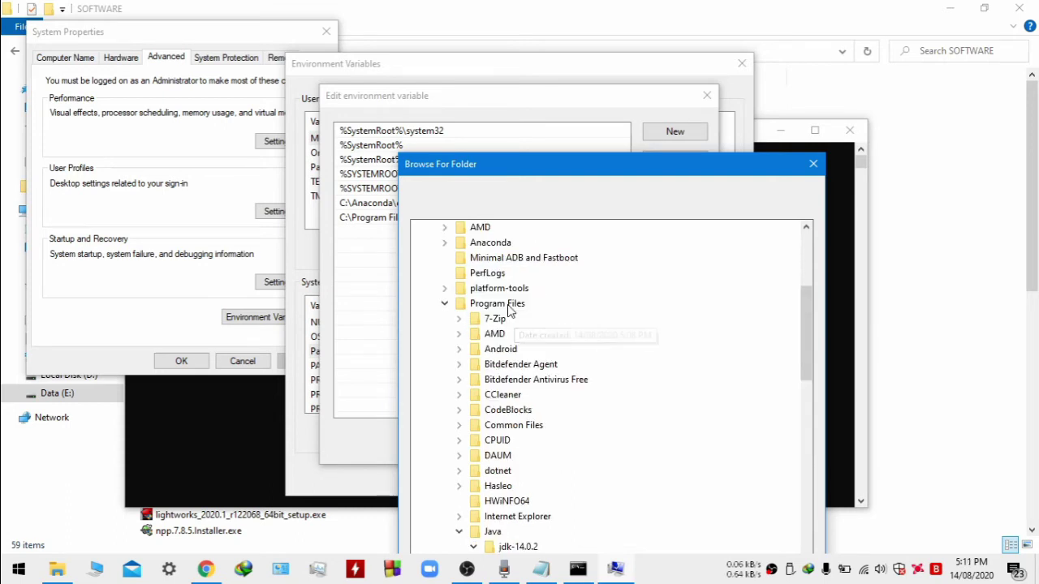
pyautogui.moveTo(581, 171); pyautogui.dragTo(530, 19)
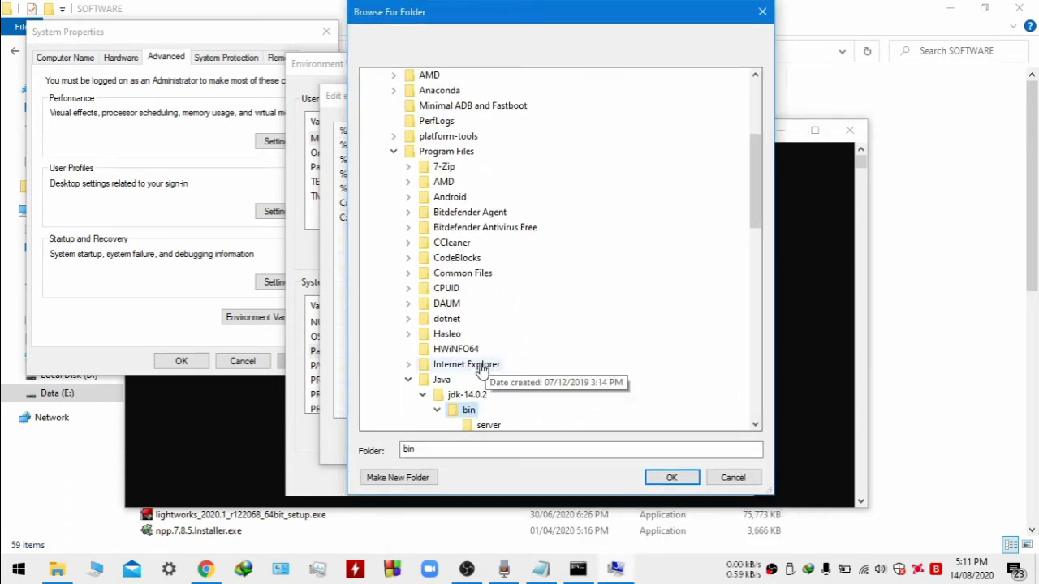
# Confirm the jdk-14.0.2 bin folder as the new Path entry and apply the changes
pyautogui.click(670, 477)
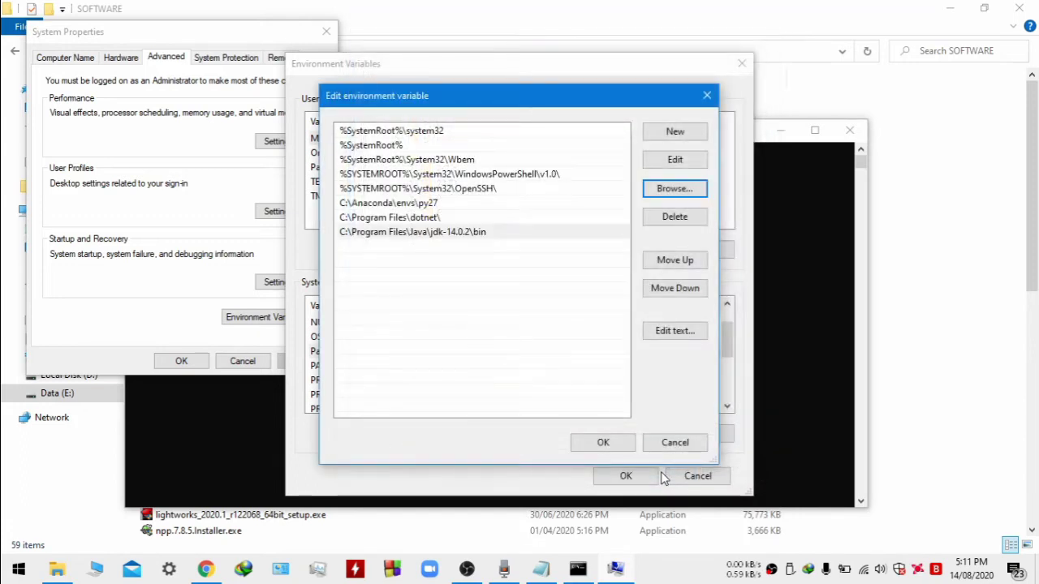
pyautogui.click(605, 443)
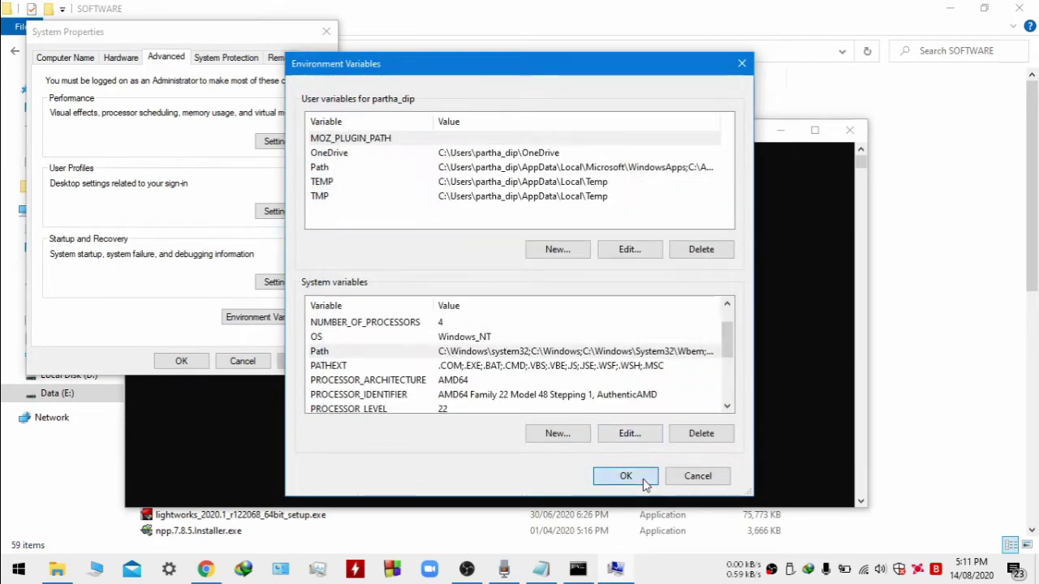
pyautogui.click(642, 478)
# Run java in the old Command Prompt, still not recognized, then close that console
pyautogui.click(475, 271)
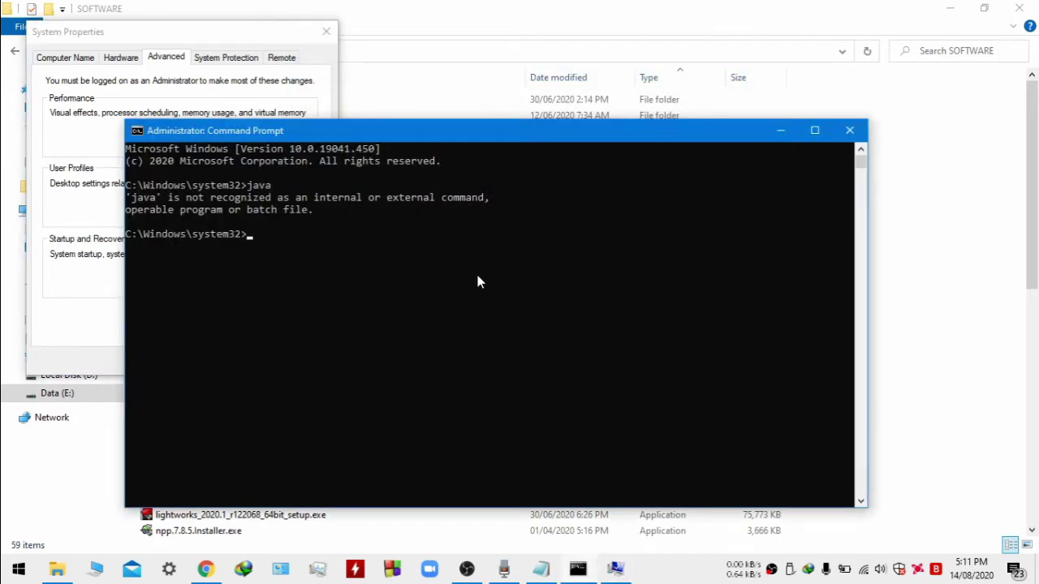
pyautogui.write('java')
pyautogui.press('Return')
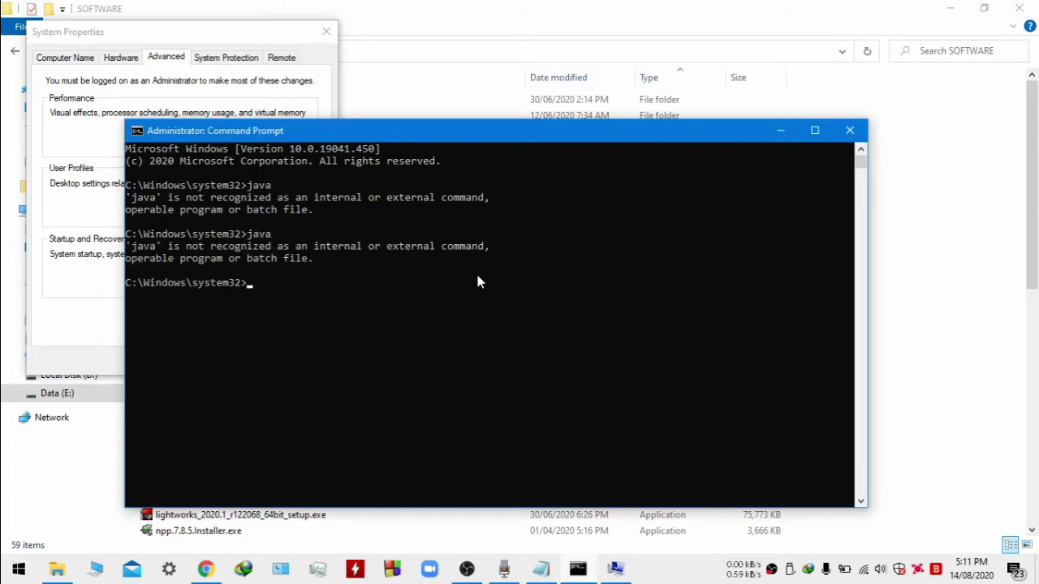
pyautogui.click(850, 138)
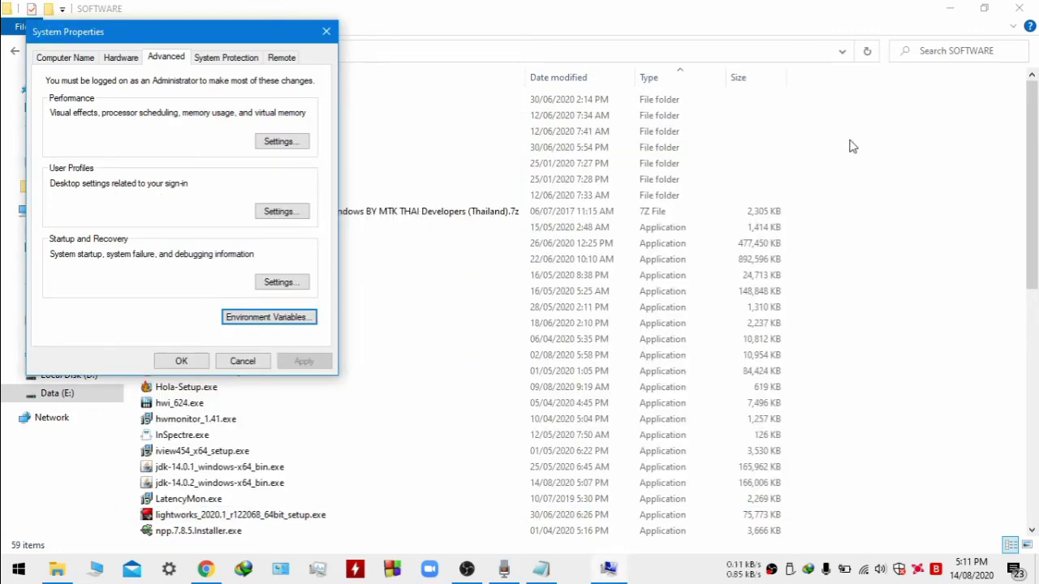
# Close System Properties and confirm java prints its usage help in a fresh Command Prompt
pyautogui.click(181, 361)
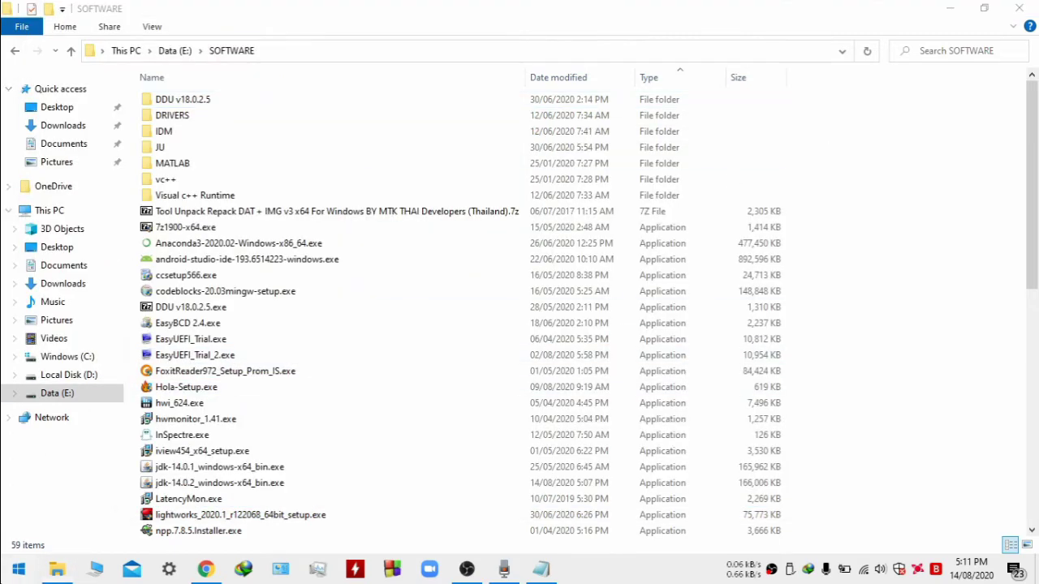
pyautogui.press('super')
pyautogui.write('cmd')
pyautogui.press('Return')
pyautogui.write('java')
pyautogui.press('Return')
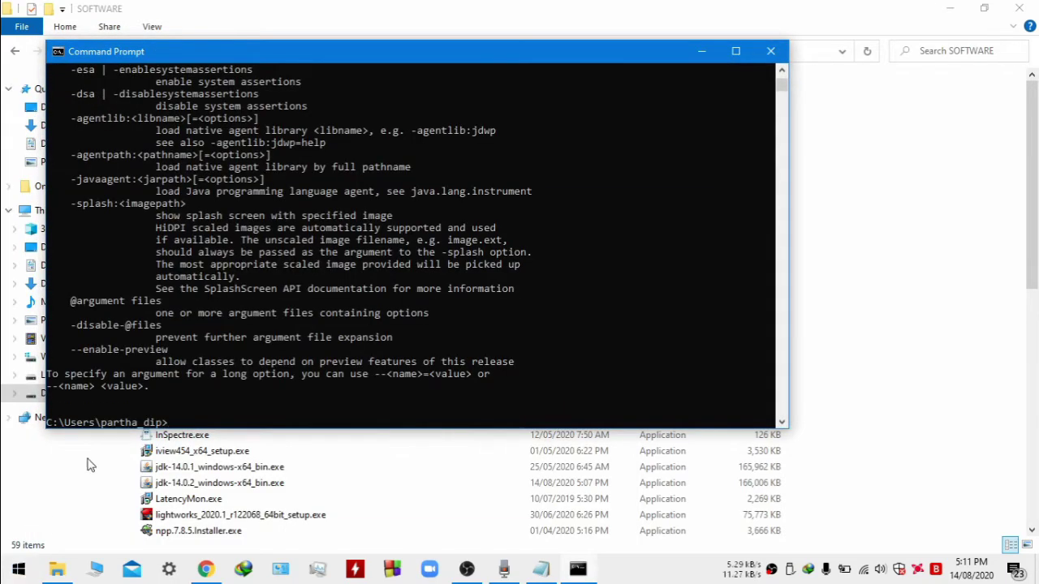
pyautogui.scroll(20, 243, 324)
pyautogui.scroll(3, 243, 325)
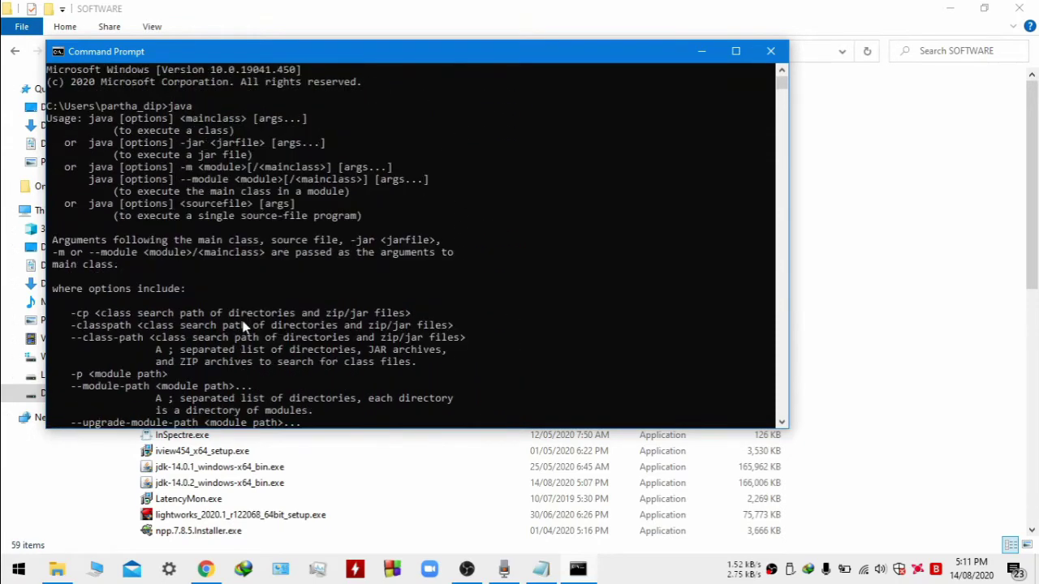
pyautogui.scroll(-6, 308, 182)
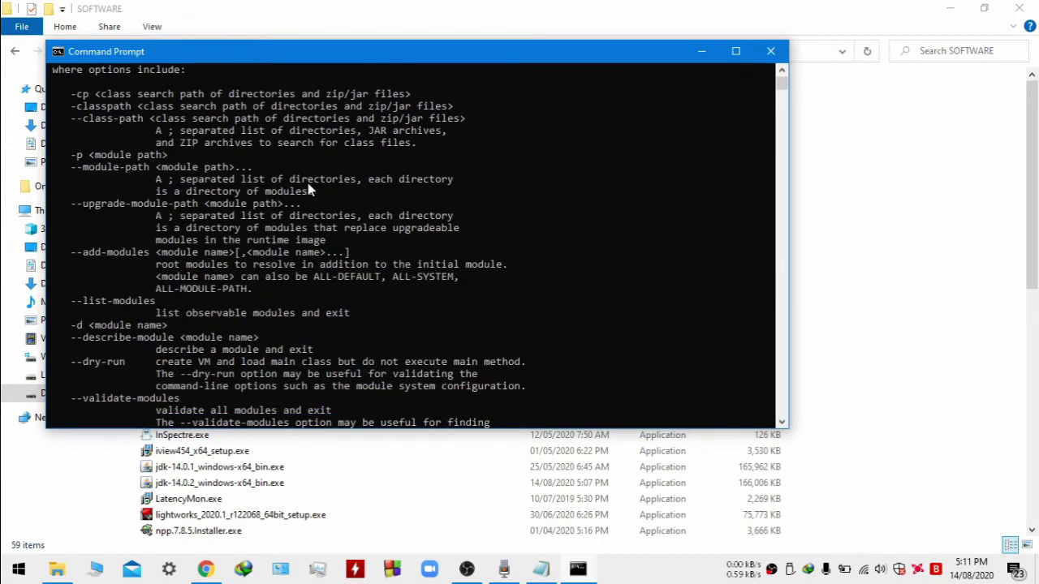
pyautogui.click(771, 51)
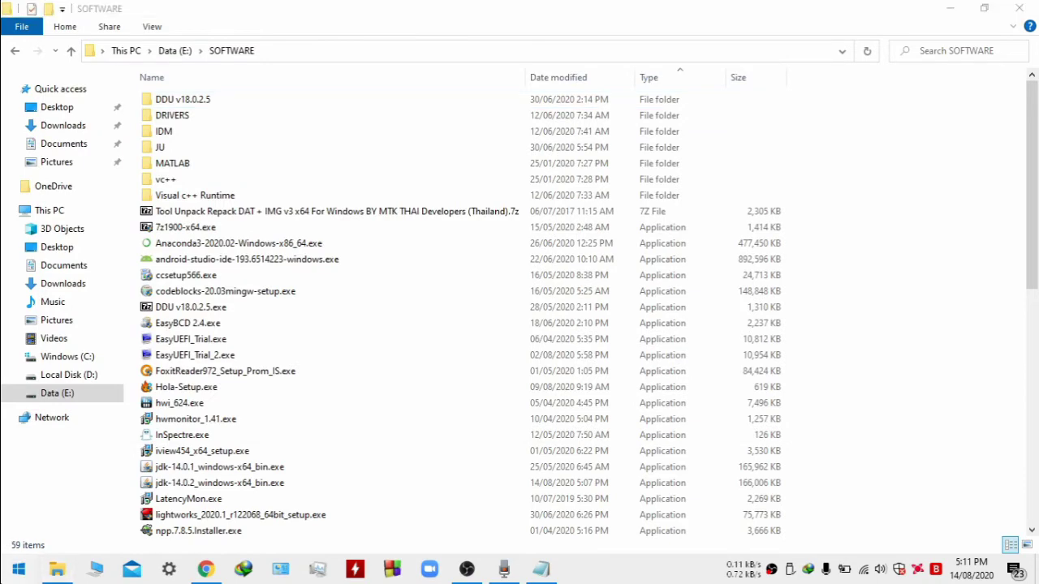
# Run java in an administrator Command Prompt to confirm it works there too
pyautogui.click(18, 569)
pyautogui.scroll(-6, 146, 165)
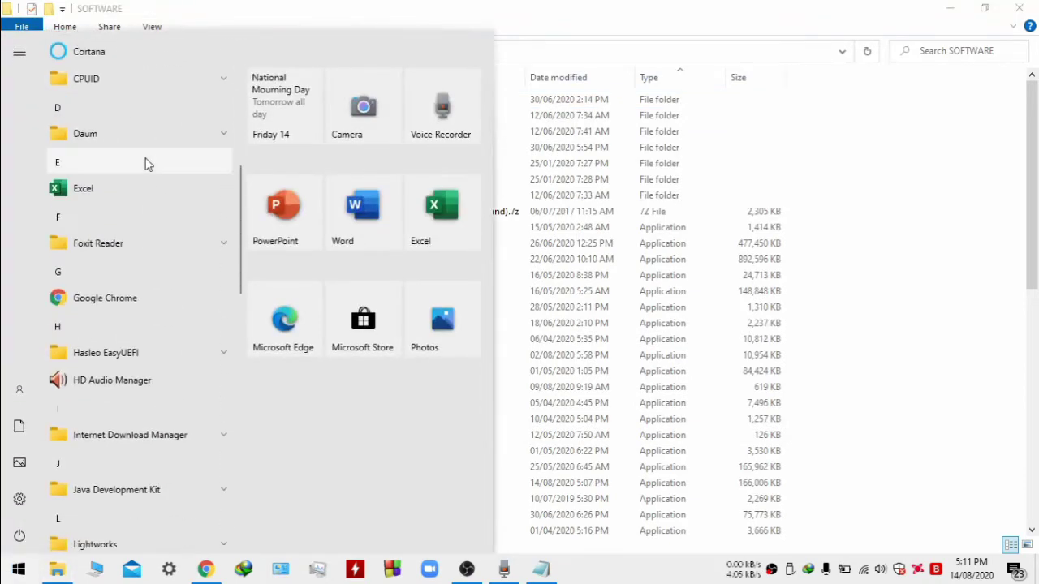
pyautogui.write('cmd')
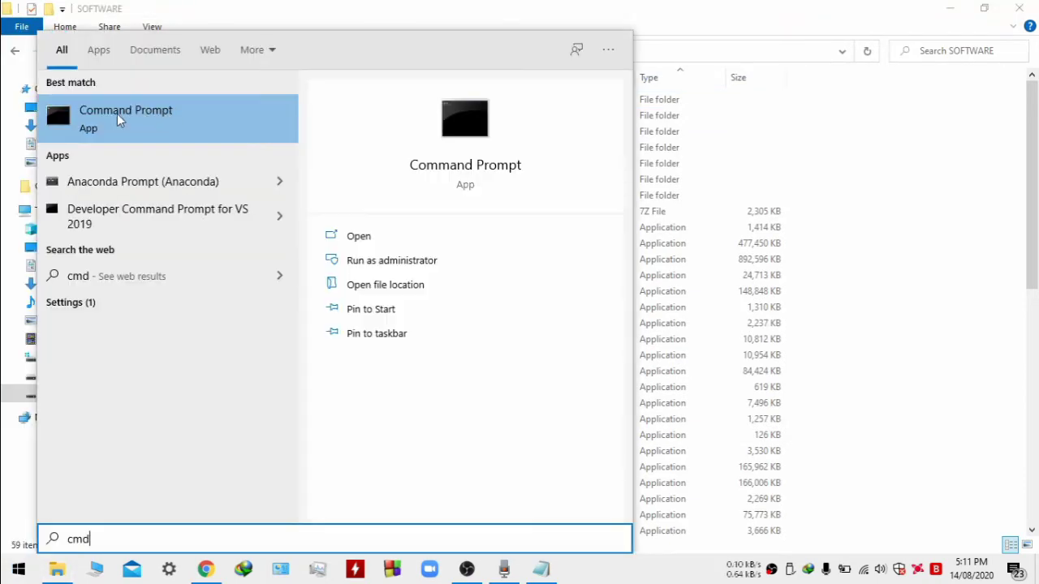
pyautogui.rightClick(119, 118)
pyautogui.click(170, 133)
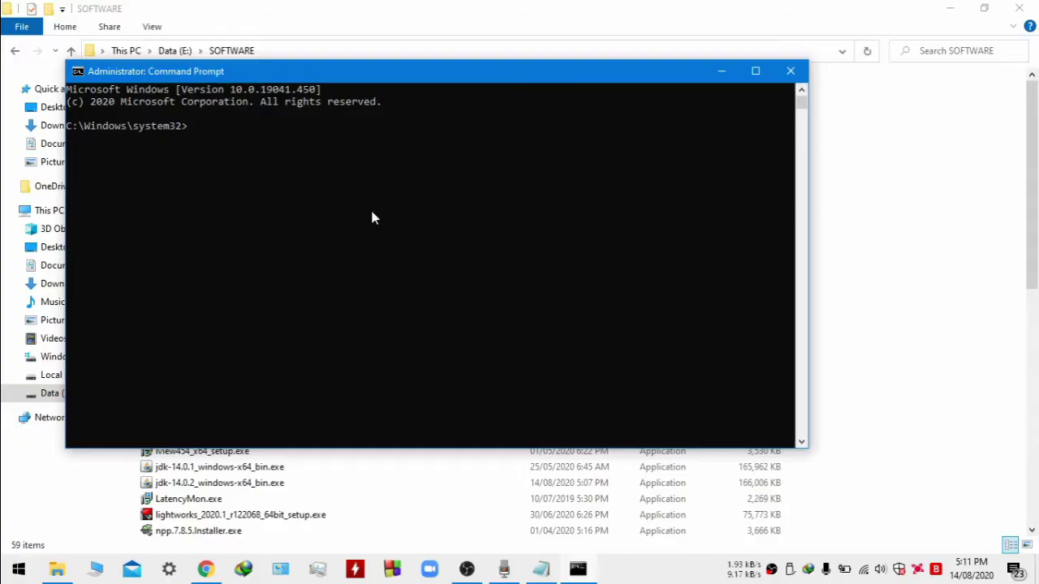
pyautogui.write('java')
pyautogui.press('Return')
pyautogui.scroll(20, 371, 209)
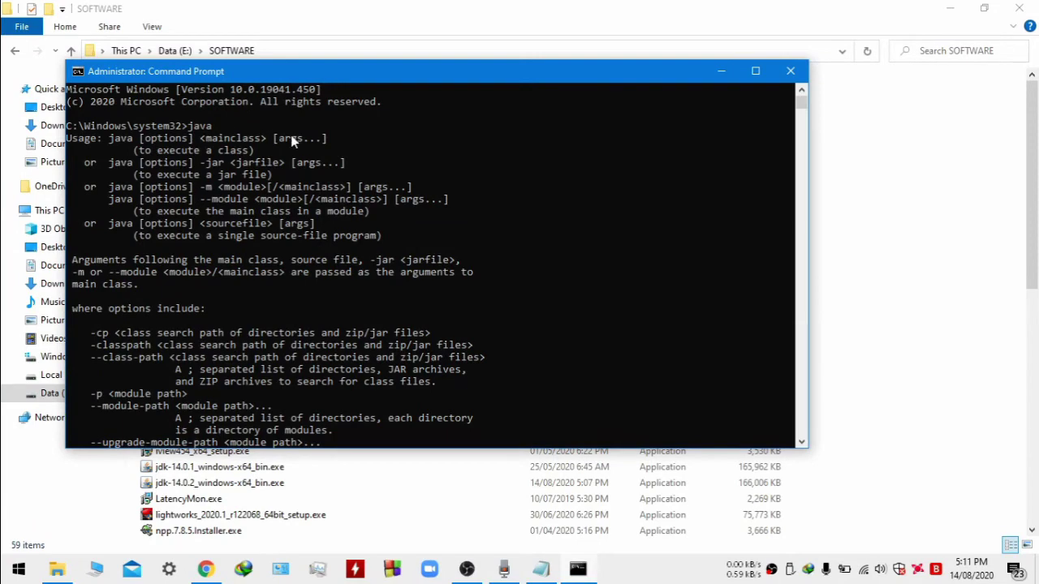
pyautogui.scroll(-6, 400, 281)
pyautogui.click(790, 71)
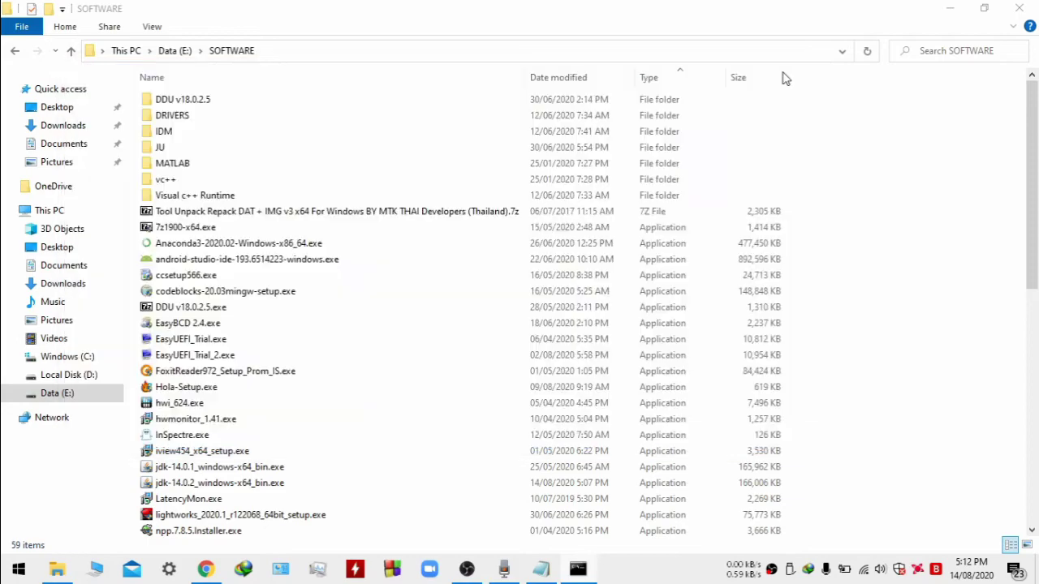
# Open adb_fastboot.zip from the desktop in 7-Zip and move its window aside
pyautogui.doubleClick(333, 8)
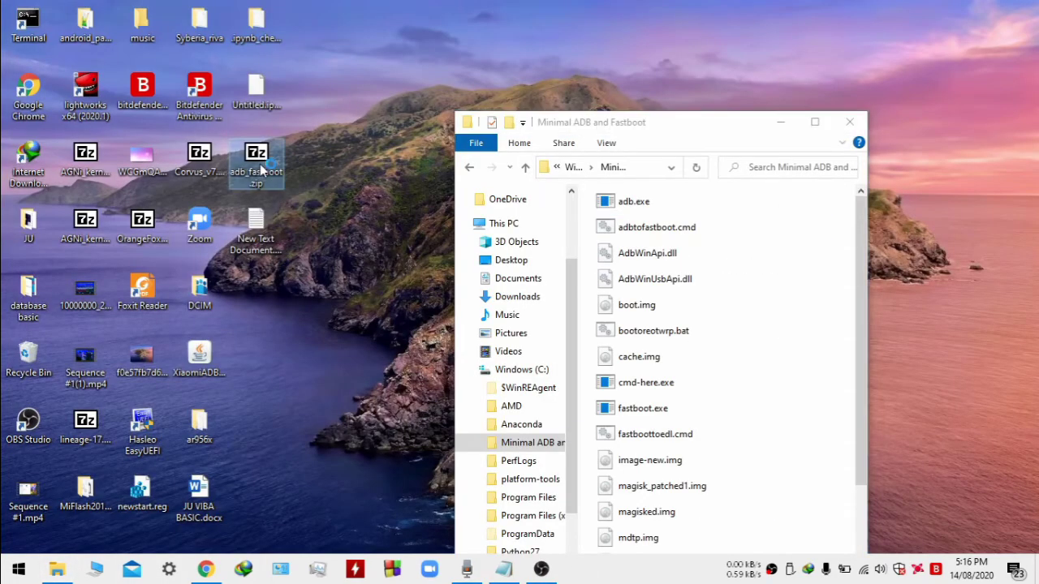
pyautogui.doubleClick(262, 169)
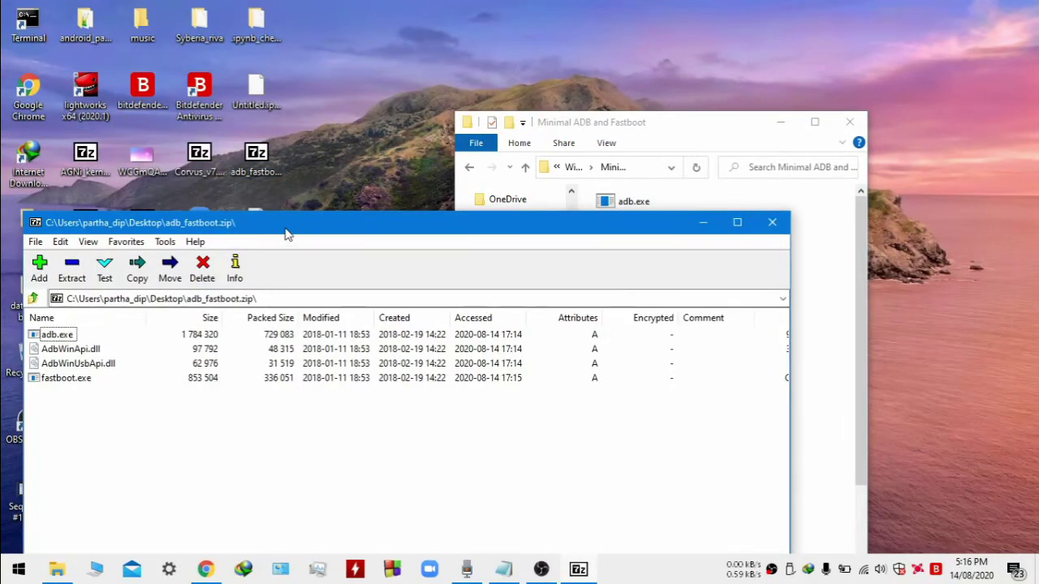
pyautogui.moveTo(286, 234); pyautogui.dragTo(626, 73)
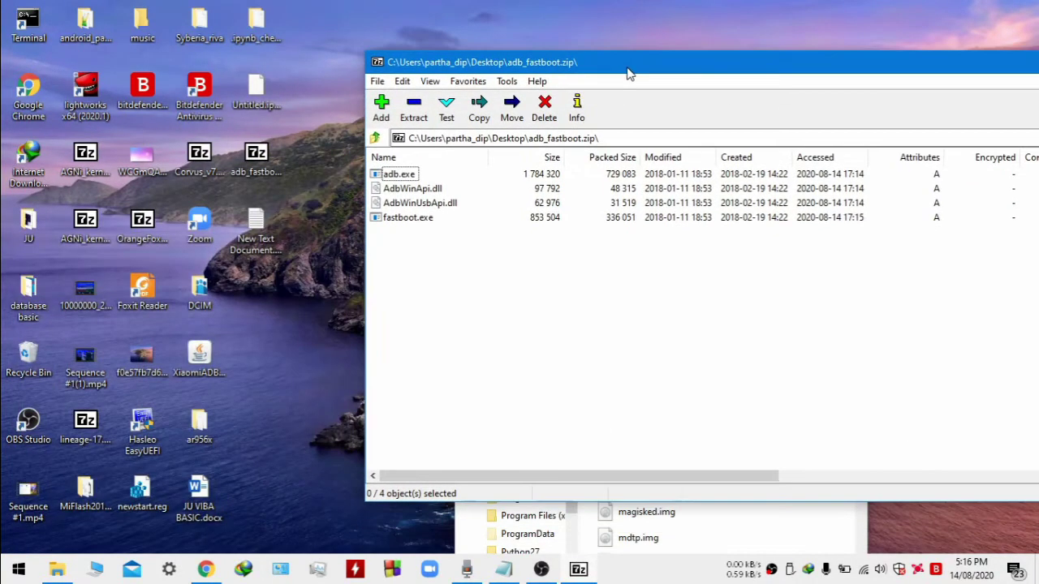
# Create a new desktop folder named AAAAA and open it
pyautogui.rightClick(250, 418)
pyautogui.moveTo(384, 370)
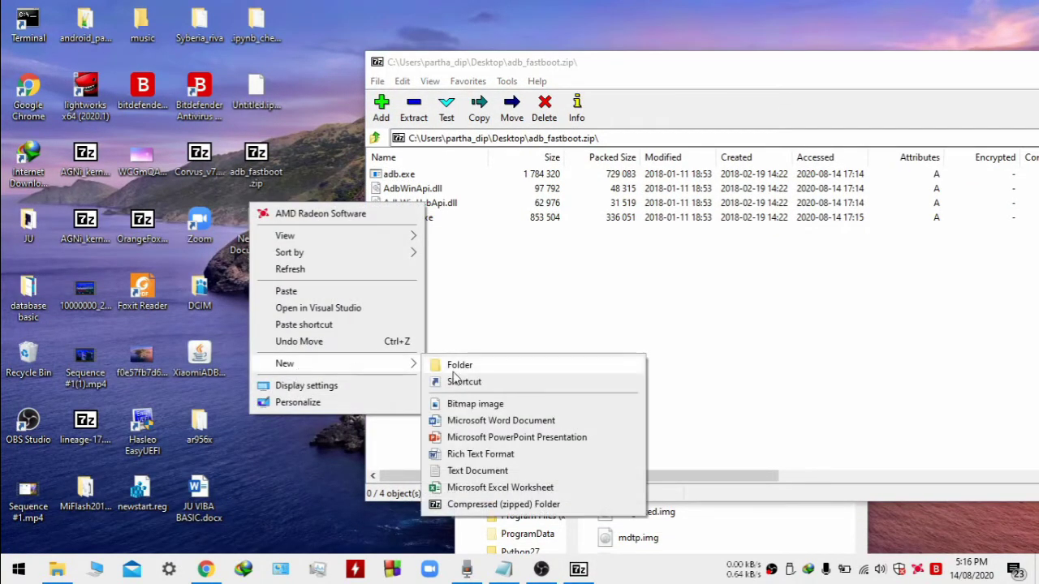
pyautogui.click(452, 369)
pyautogui.write('AAAAA')
pyautogui.press('Return')
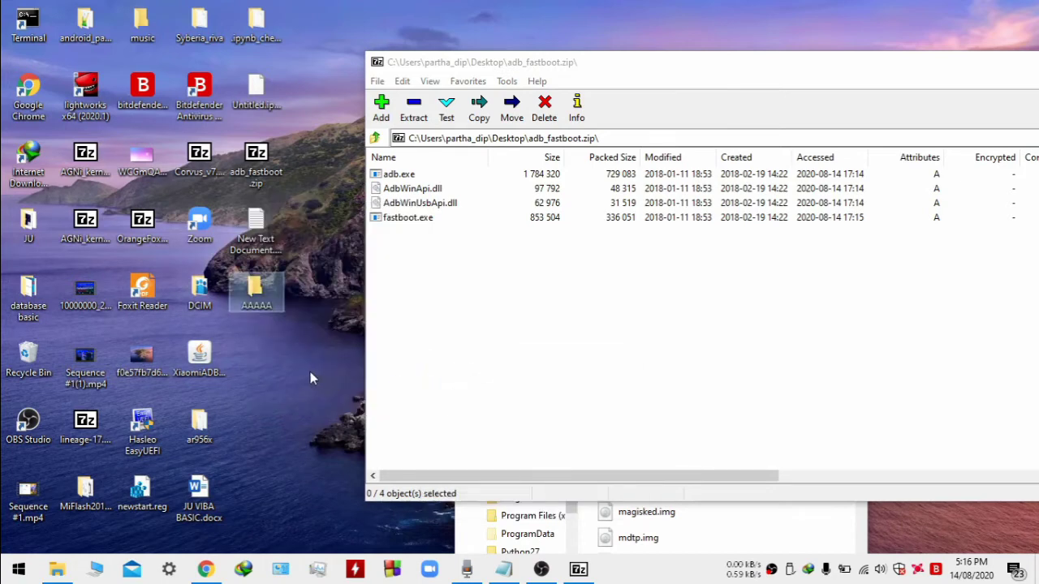
pyautogui.doubleClick(254, 289)
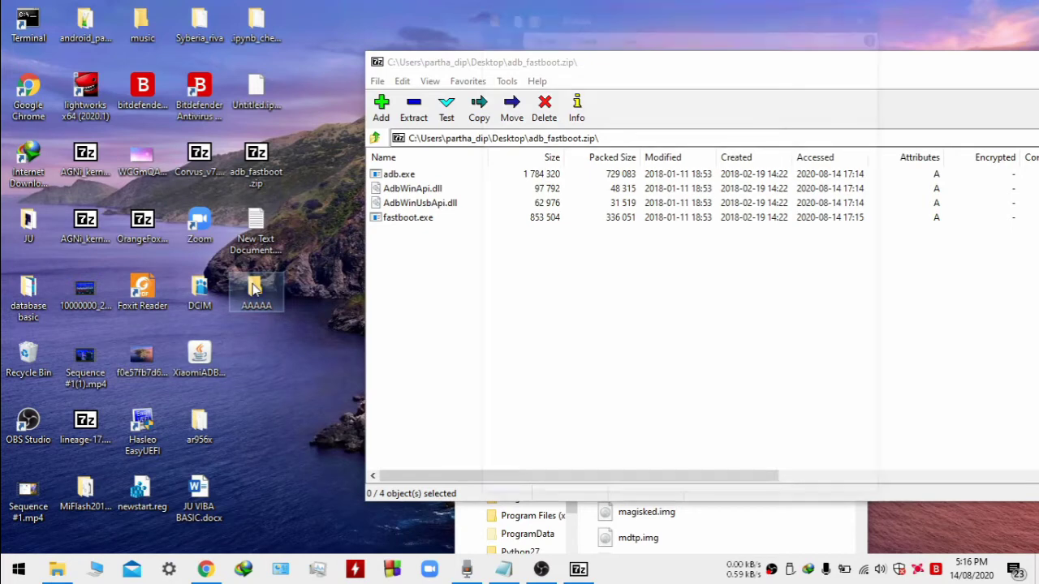
# Drag adb.exe, fastboot.exe, both Adb DLLs and XiaomiADBFastbootTools.jar into AAAAA
pyautogui.click(422, 271)
pyautogui.moveTo(422, 271); pyautogui.dragTo(414, 184)
pyautogui.moveTo(584, 68); pyautogui.dragTo(653, 251)
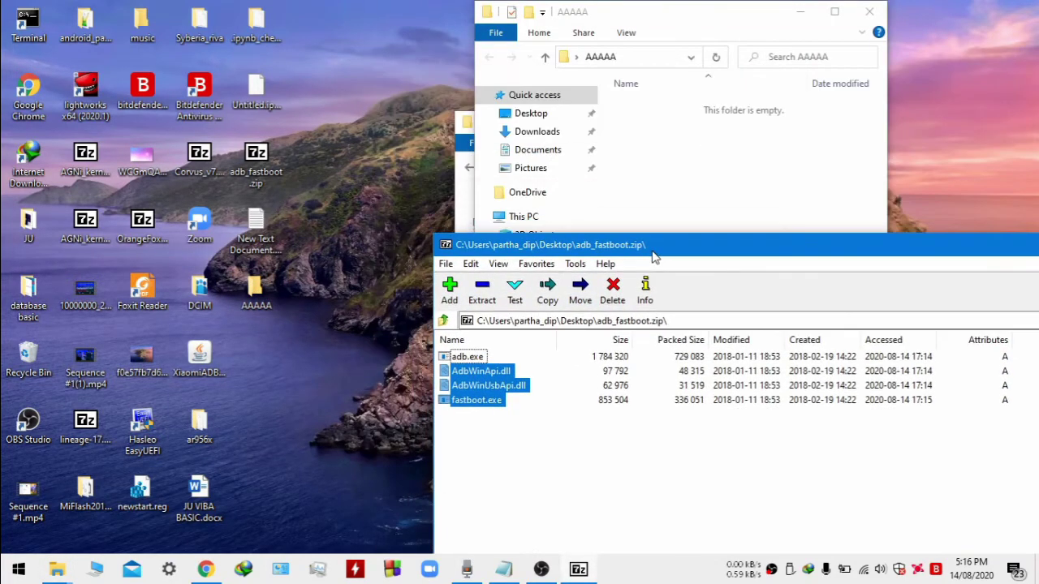
pyautogui.moveTo(485, 445); pyautogui.dragTo(696, 166)
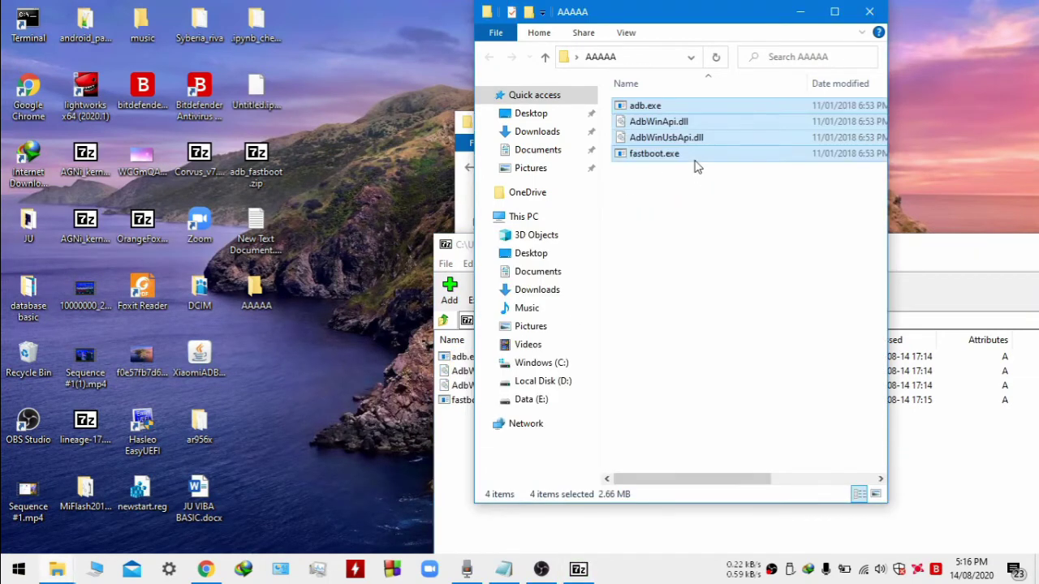
pyautogui.click(699, 235)
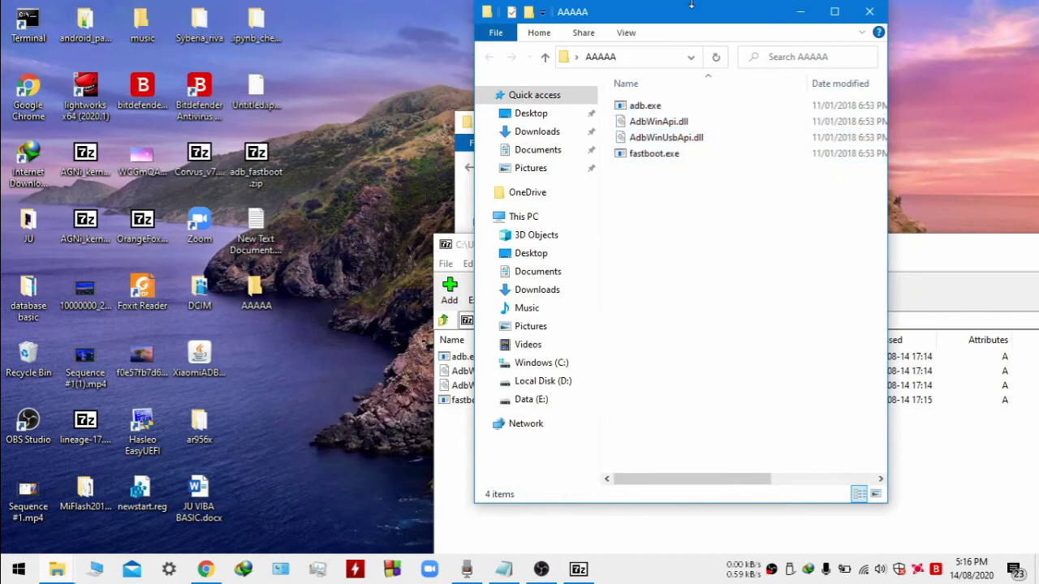
pyautogui.moveTo(673, 11); pyautogui.dragTo(561, 34)
pyautogui.moveTo(199, 357); pyautogui.dragTo(543, 222)
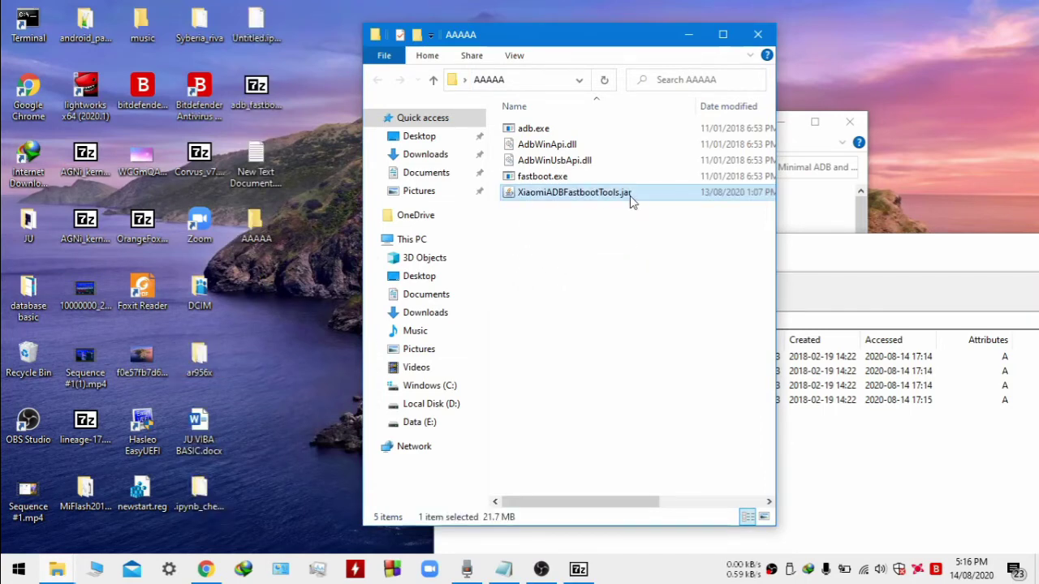
# Maximize the AAAAA folder, then close the phone's Redmi 5A storage window once connected
pyautogui.doubleClick(553, 29)
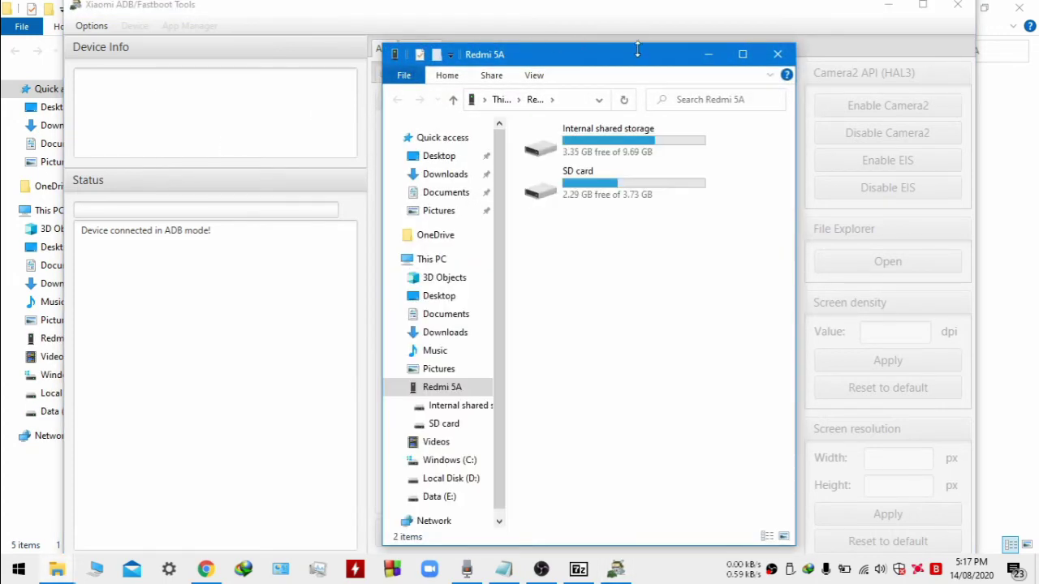
pyautogui.click(776, 54)
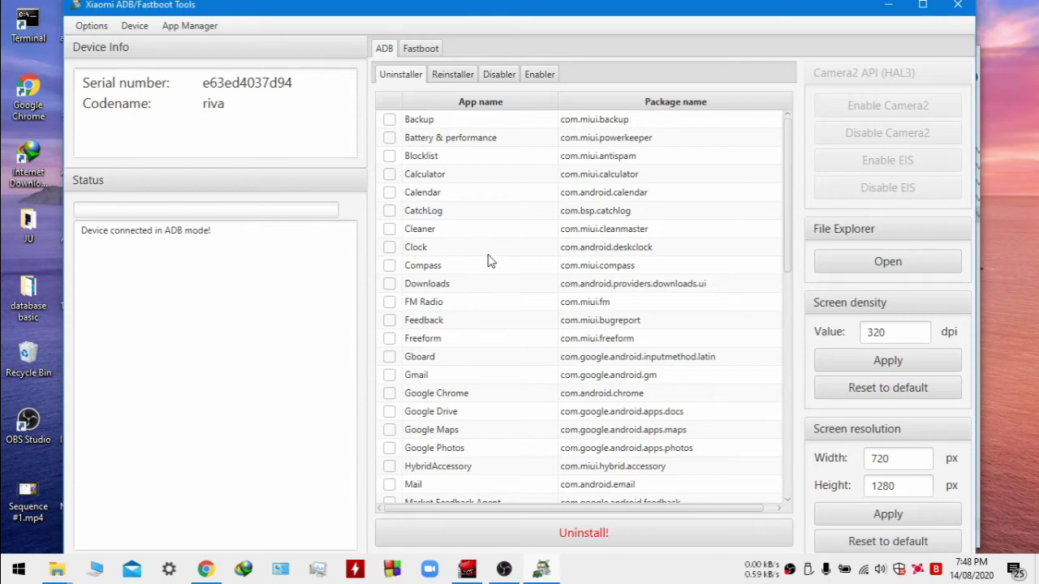
# Uninstall the checked Weather app (com.miui.weather2) from the Uninstaller list, confirming with Yes
pyautogui.scroll(-10, 489, 258)
pyautogui.scroll(9, 490, 259)
pyautogui.scroll(2, 489, 260)
pyautogui.scroll(-5, 447, 227)
pyautogui.scroll(-6, 447, 229)
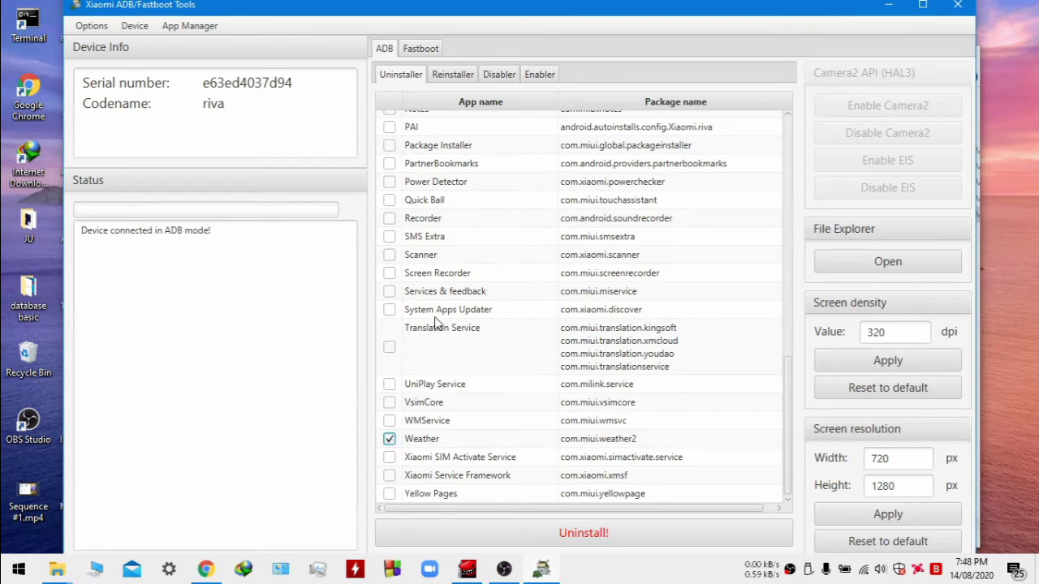
pyautogui.scroll(4, 438, 278)
pyautogui.scroll(5, 438, 278)
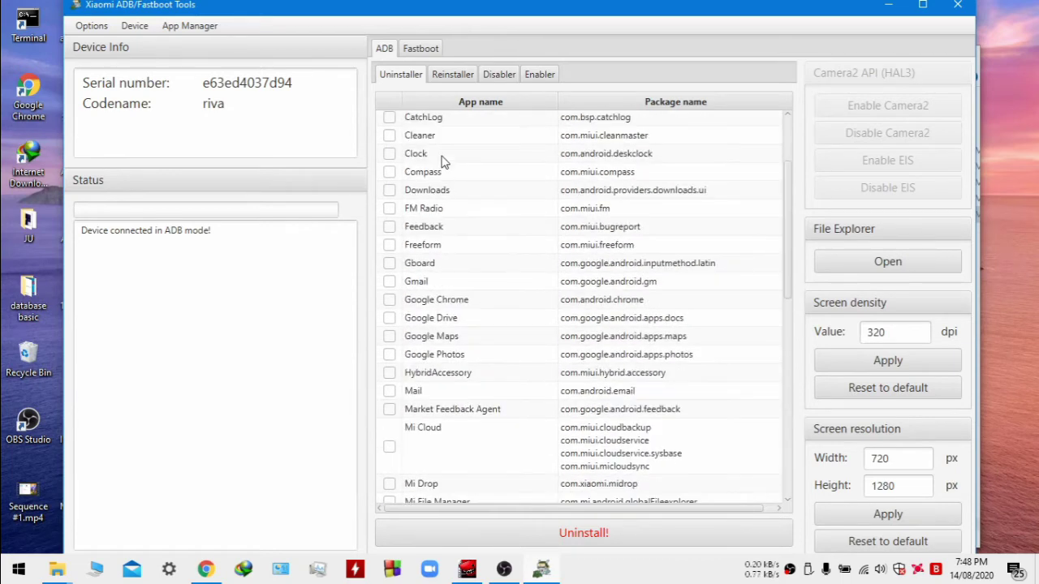
pyautogui.scroll(-3, 438, 133)
pyautogui.scroll(-2, 438, 130)
pyautogui.scroll(5, 438, 130)
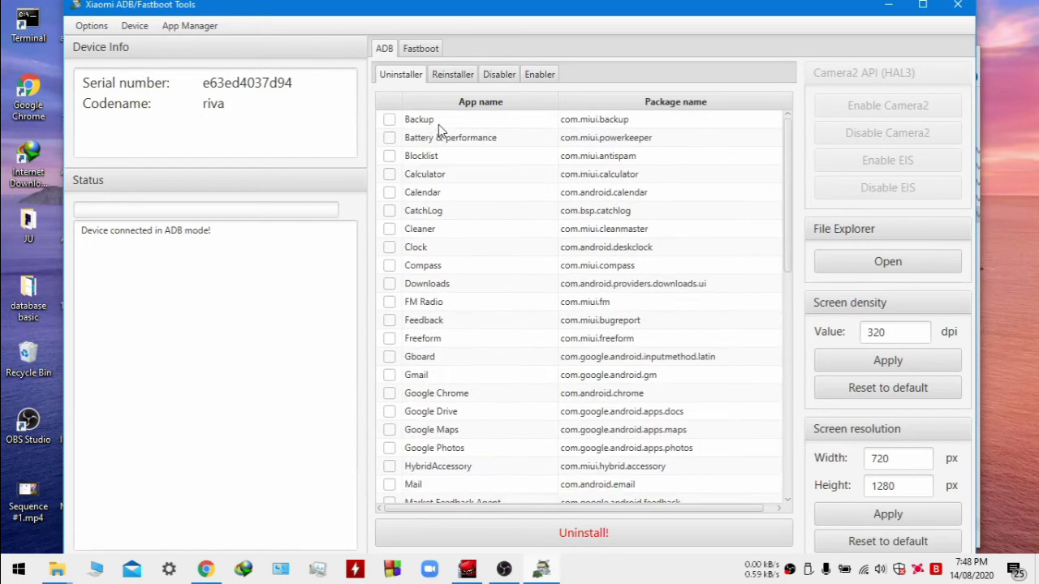
pyautogui.scroll(-4, 444, 292)
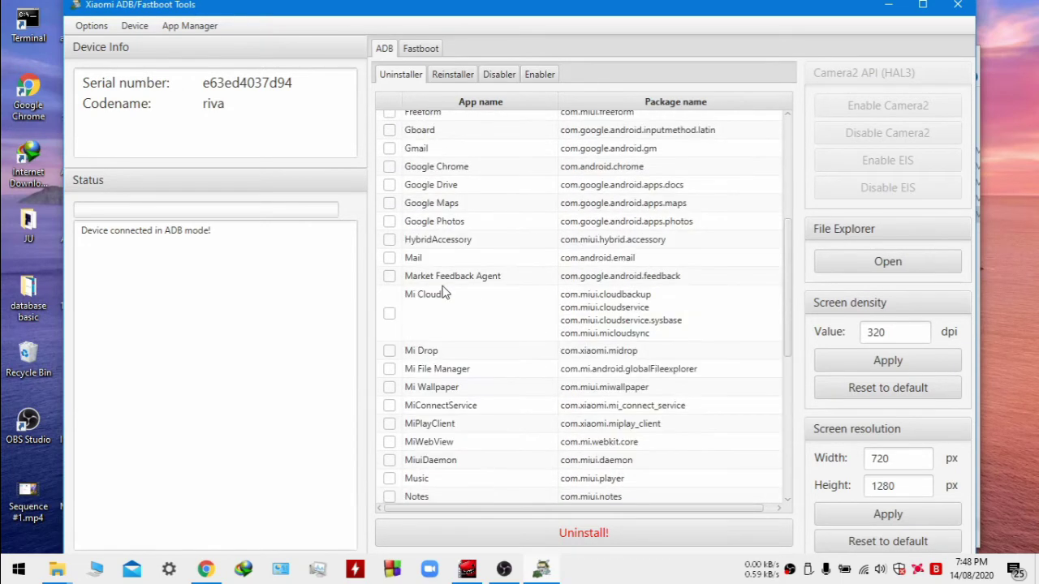
pyautogui.scroll(-6, 445, 292)
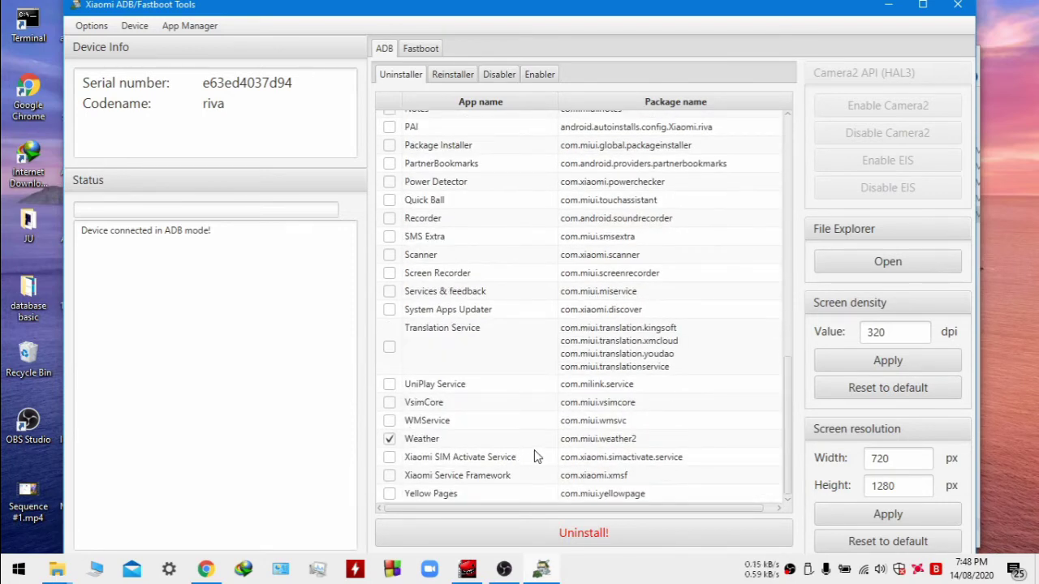
pyautogui.click(527, 533)
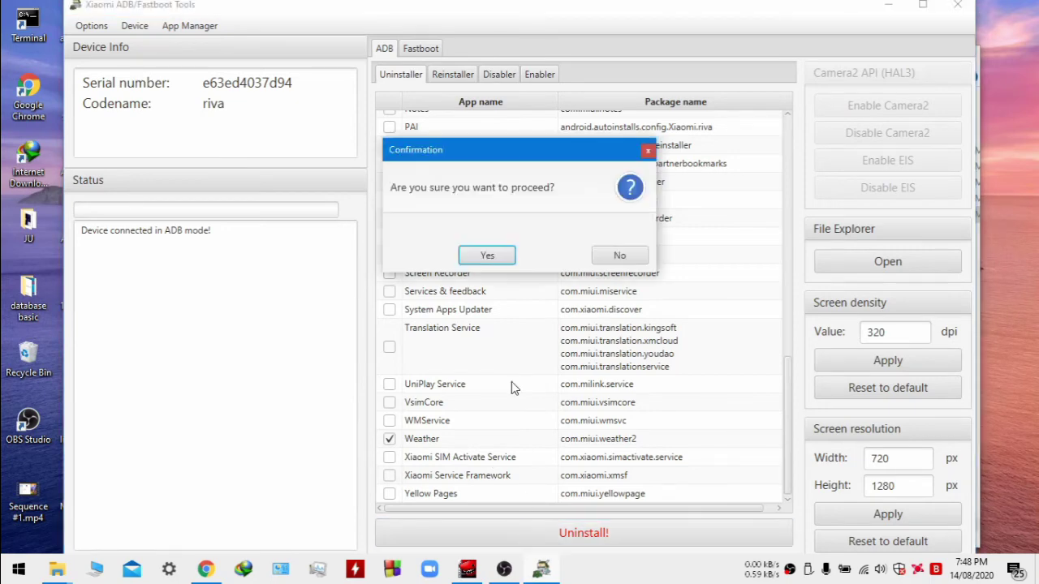
pyautogui.click(486, 256)
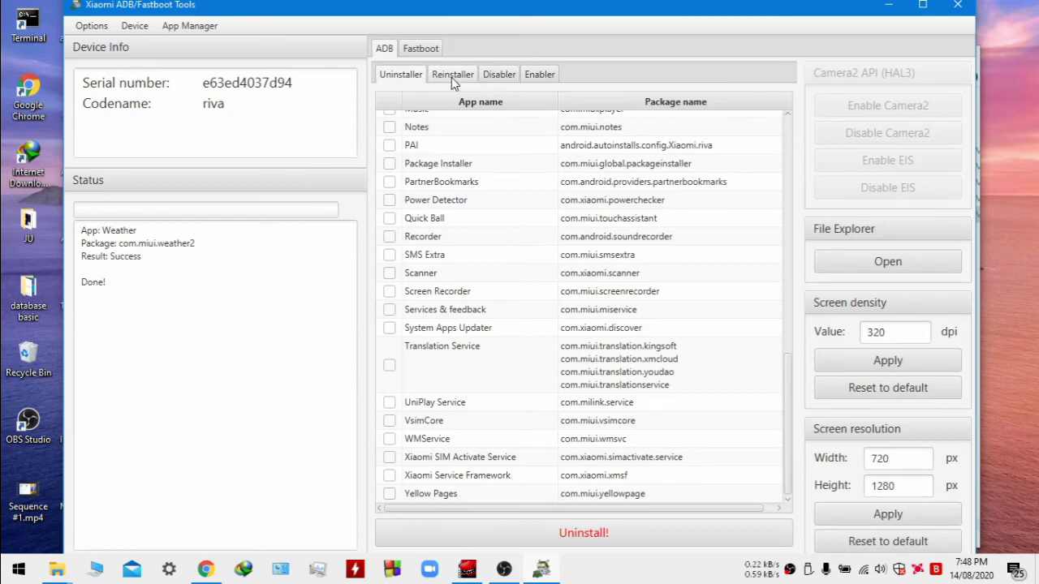
# Switch to the Reinstaller list showing removed apps from Analytics to Quick Apps
pyautogui.click(453, 76)
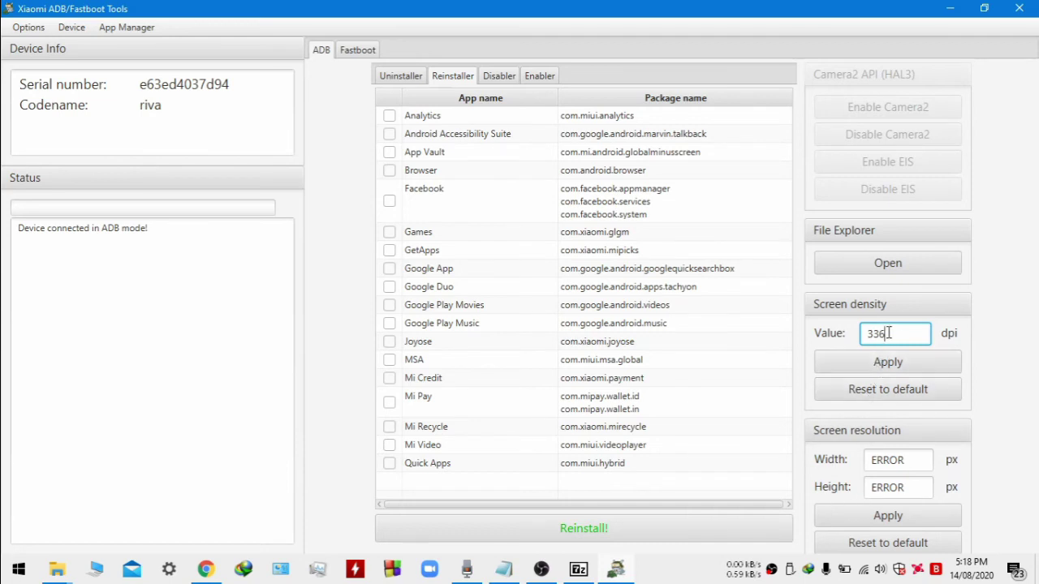
# Change the Screen density value from 336 to 320 dpi and apply it
pyautogui.press('BackSpace')
pyautogui.press('BackSpace')
pyautogui.write('6')
pyautogui.press('BackSpace')
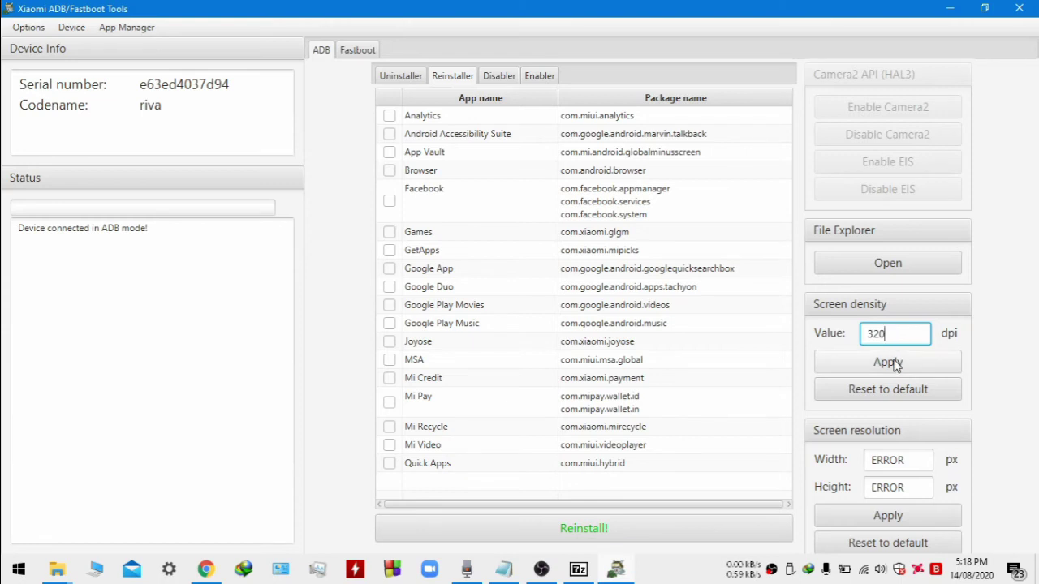
pyautogui.click(896, 366)
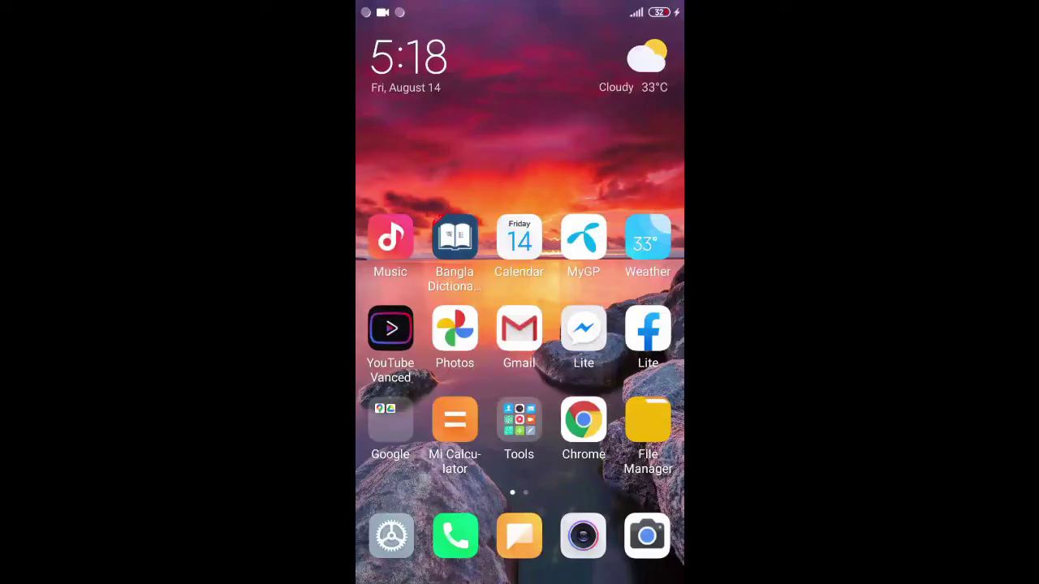
# On the phone, go from Settings through Additional settings into Developer options
pyautogui.click(584, 420)
pyautogui.click(391, 535)
pyautogui.scroll(-3, 519, 324)
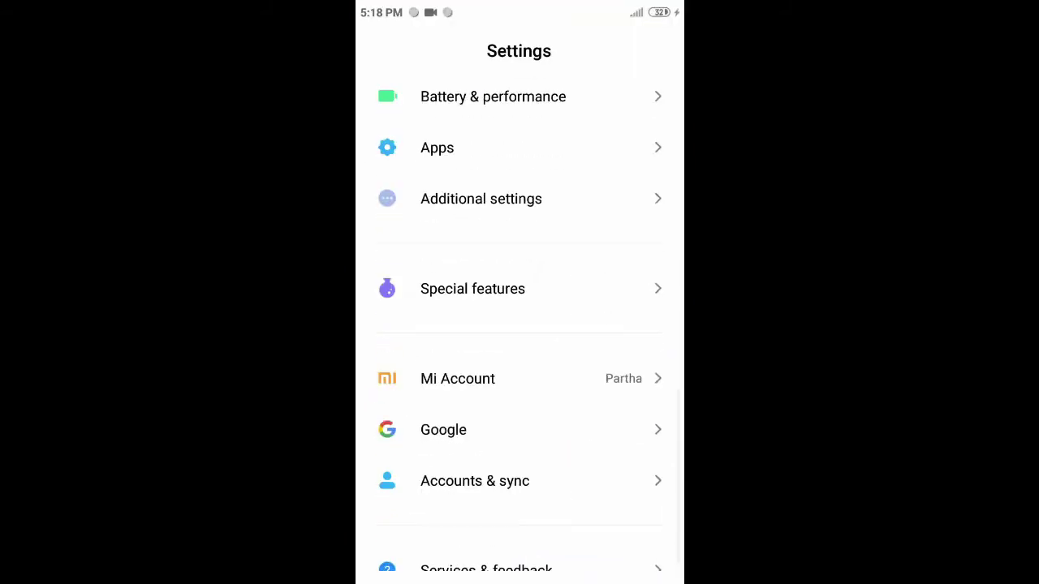
pyautogui.scroll(3, 519, 325)
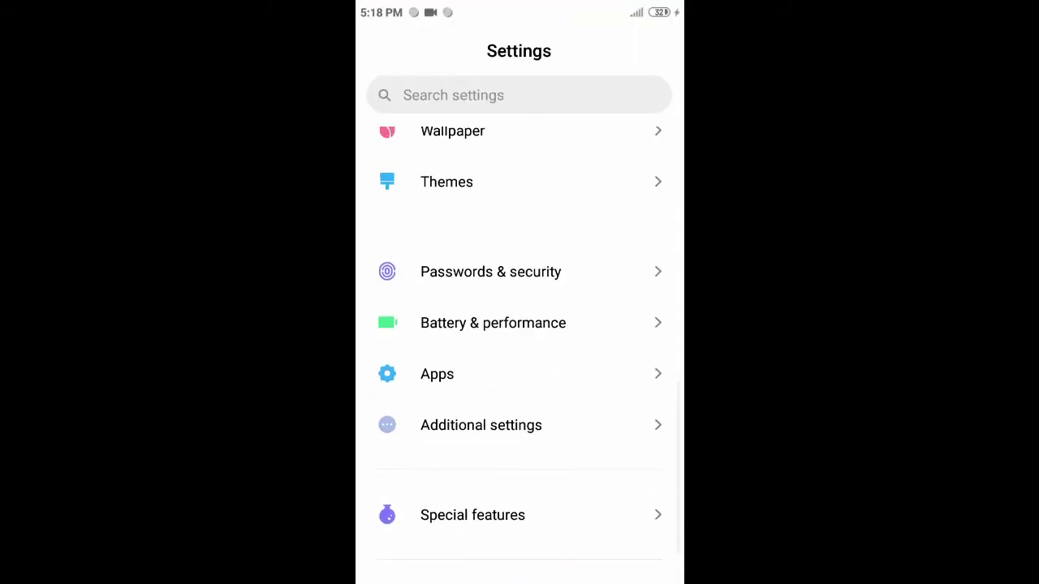
pyautogui.click(482, 425)
pyautogui.scroll(-5, 519, 325)
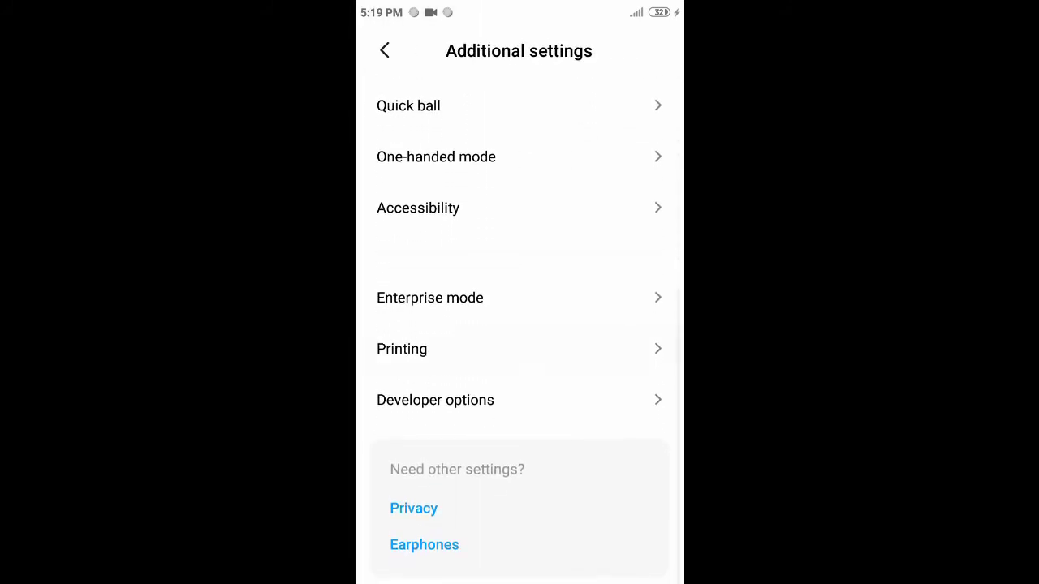
pyautogui.scroll(-1, 402, 353)
pyautogui.click(435, 399)
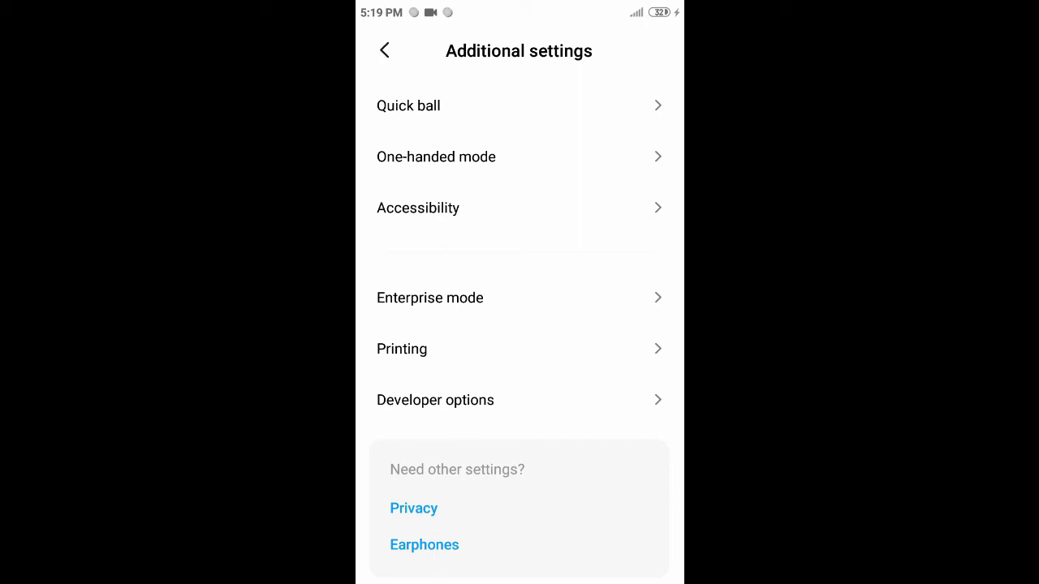
pyautogui.scroll(3, 519, 324)
pyautogui.scroll(-2, 520, 325)
pyautogui.click(435, 447)
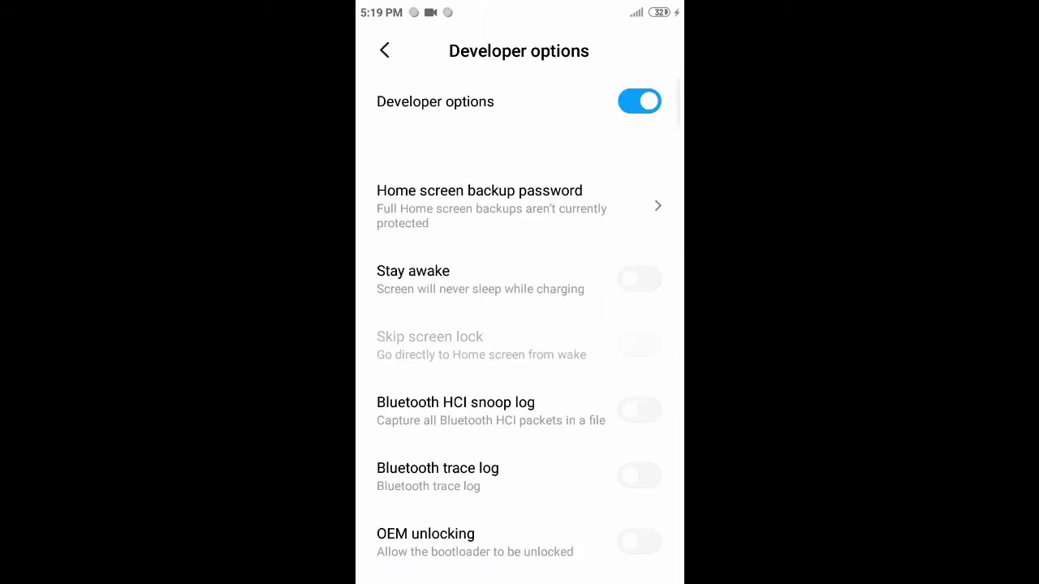
# Toggle USB debugging (Security settings), accept its warnings, and hit the network-required notice
pyautogui.scroll(-2, 519, 325)
pyautogui.scroll(2, 519, 324)
pyautogui.scroll(-3, 520, 324)
pyautogui.scroll(-5, 520, 325)
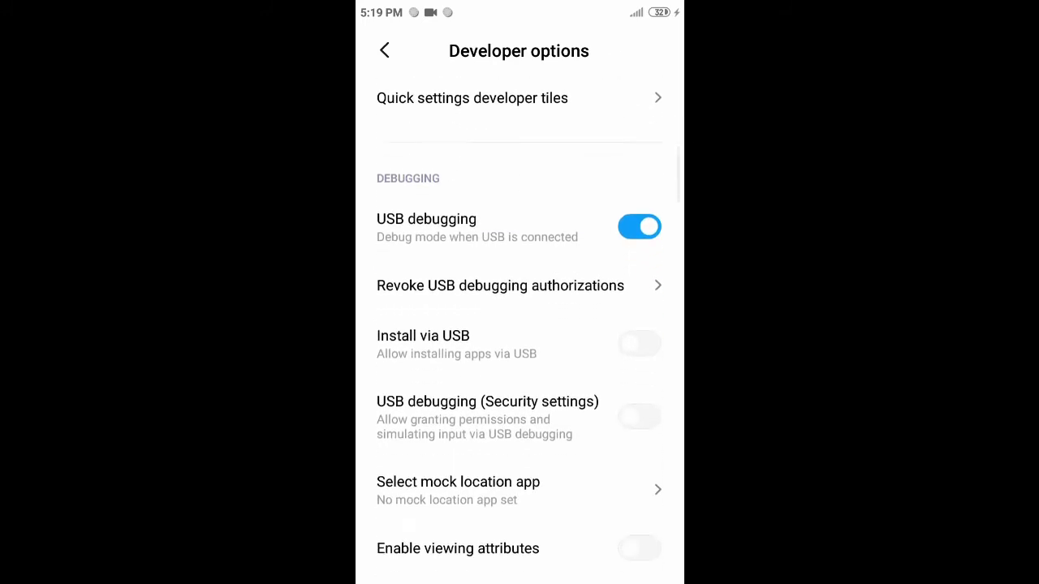
pyautogui.scroll(-3, 520, 325)
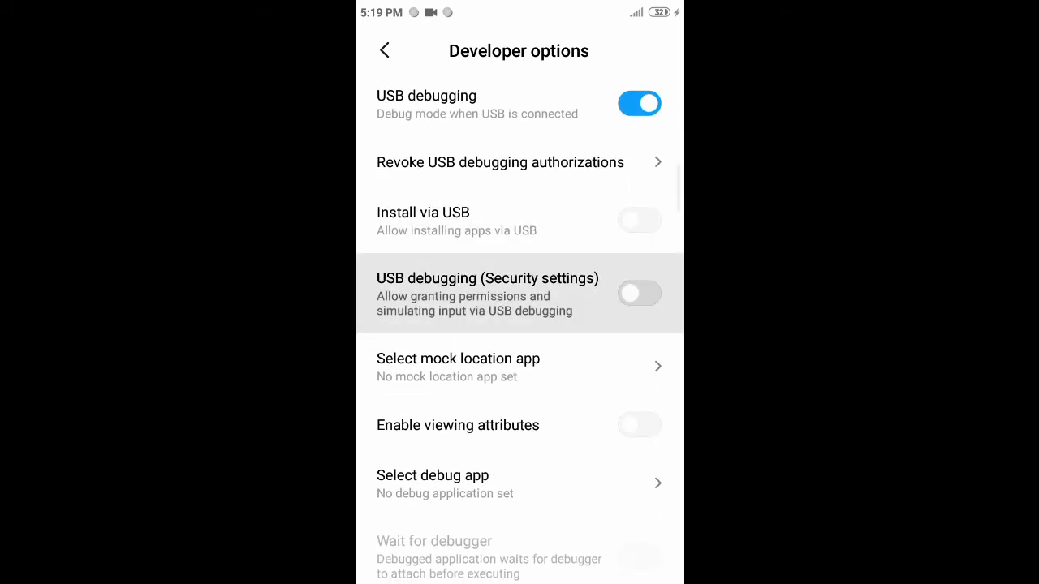
pyautogui.scroll(-1, 520, 325)
pyautogui.click(639, 269)
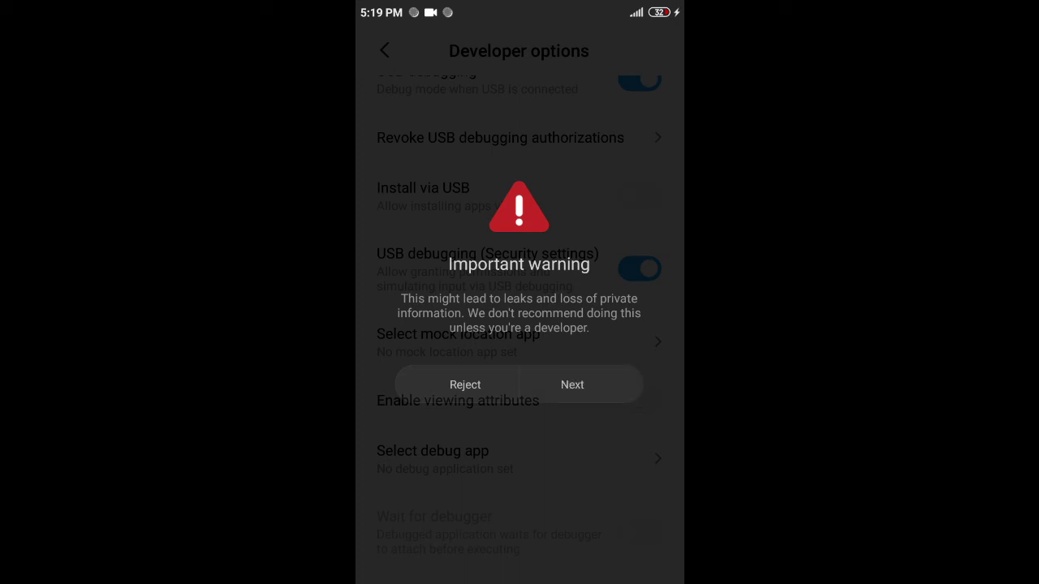
pyautogui.click(572, 385)
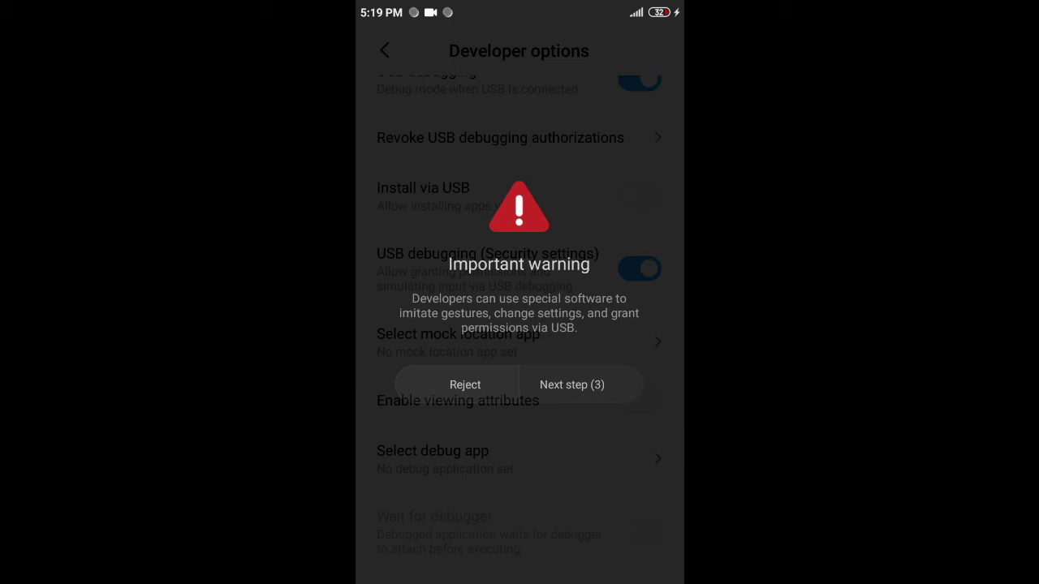
pyautogui.click(571, 384)
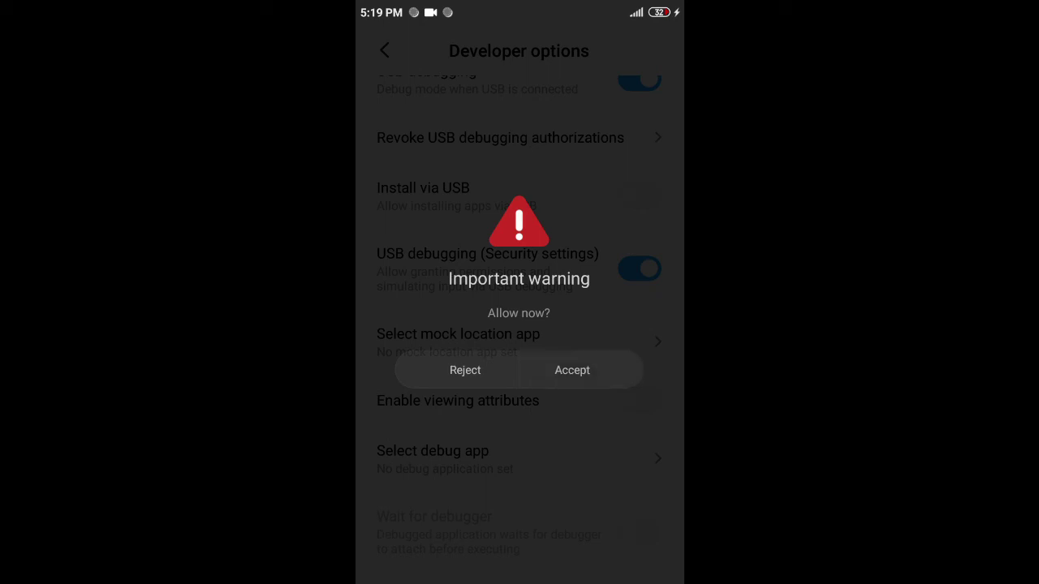
pyautogui.click(572, 370)
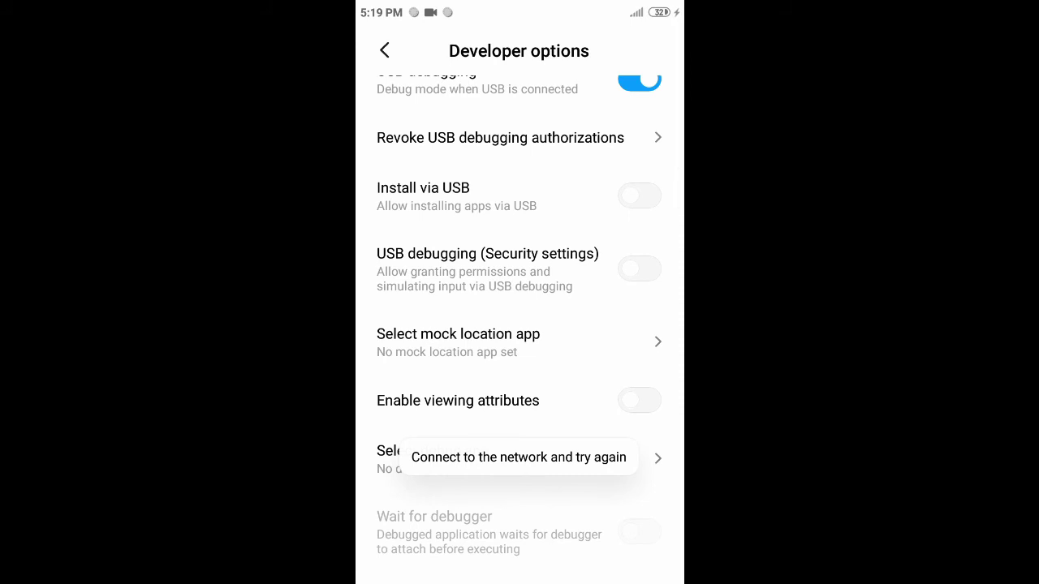
pyautogui.moveTo(519, 4); pyautogui.dragTo(519, 324)
# Turn on Wi-Fi from the phone's quick settings shade
pyautogui.click(463, 154)
pyautogui.moveTo(519, 487); pyautogui.dragTo(519, 122)
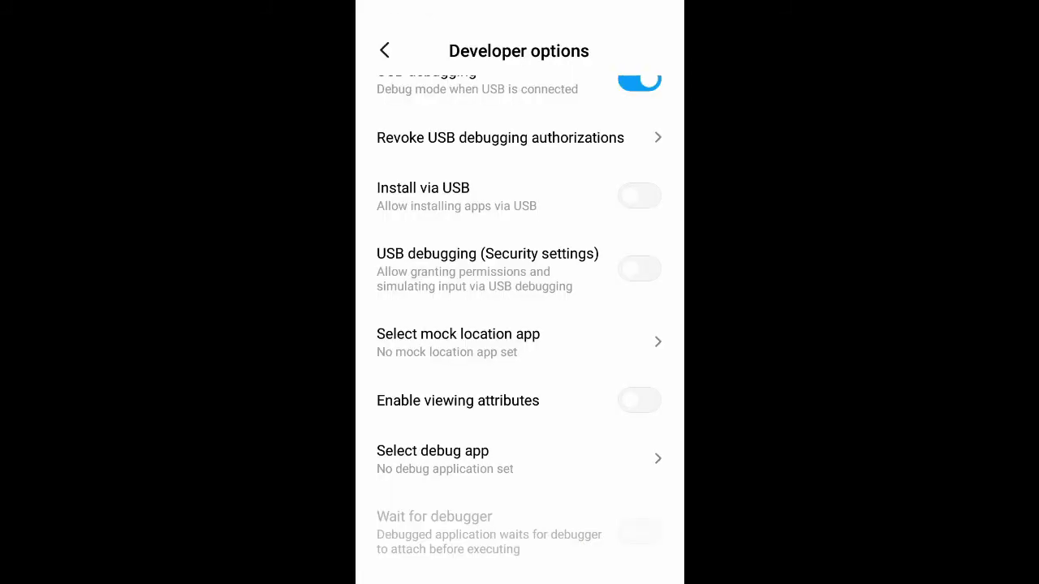
pyautogui.moveTo(519, 4); pyautogui.dragTo(519, 325)
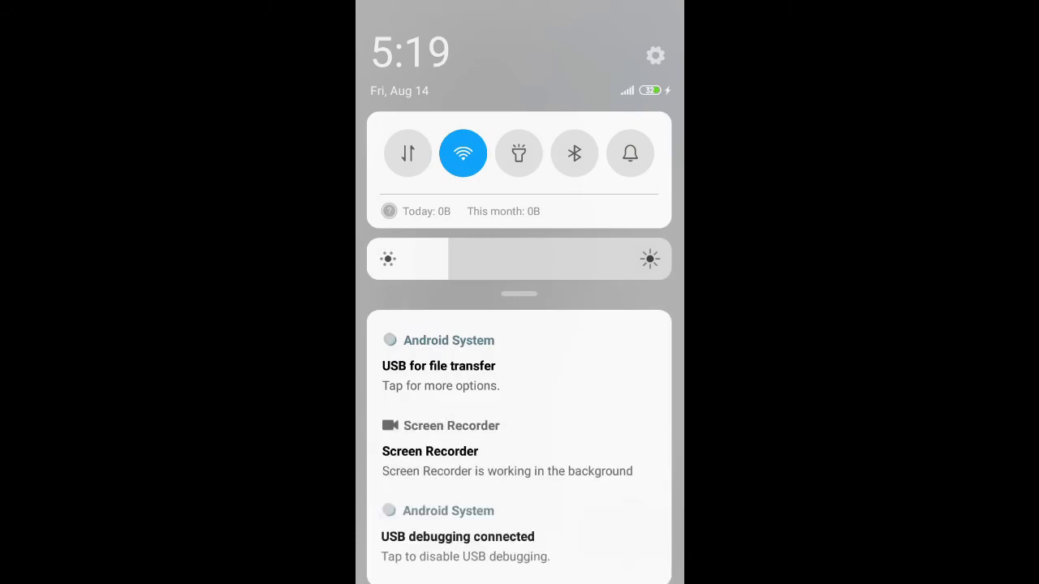
pyautogui.moveTo(519, 487); pyautogui.dragTo(519, 121)
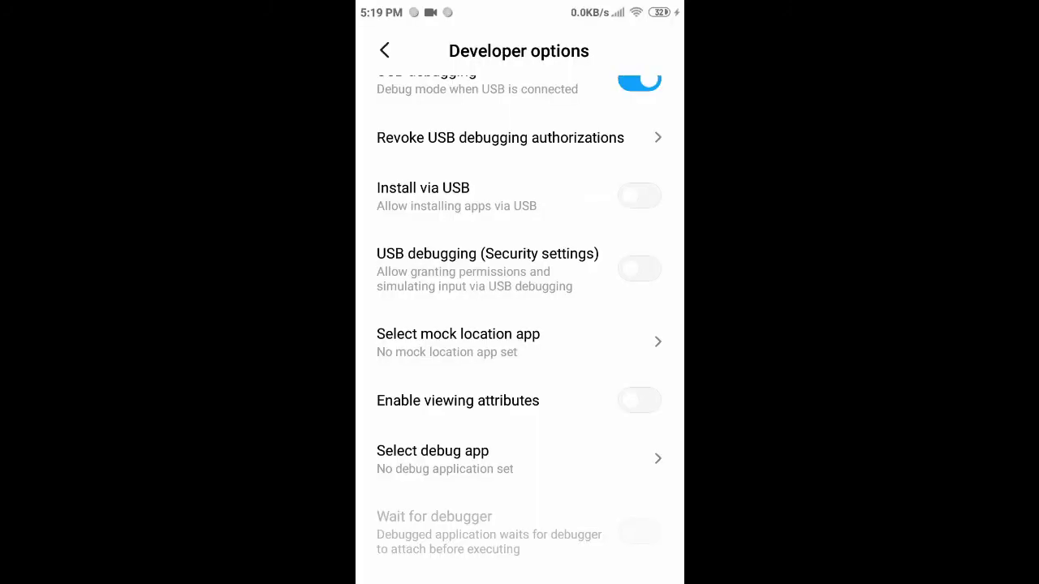
# Enable USB debugging (Security settings), passing both warning pages and accepting
pyautogui.click(640, 269)
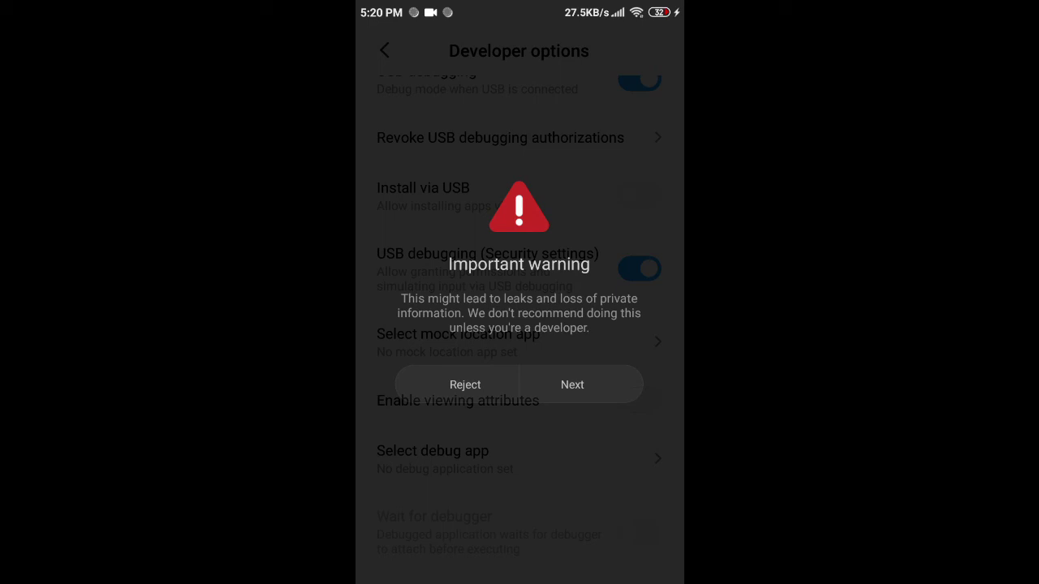
pyautogui.click(572, 385)
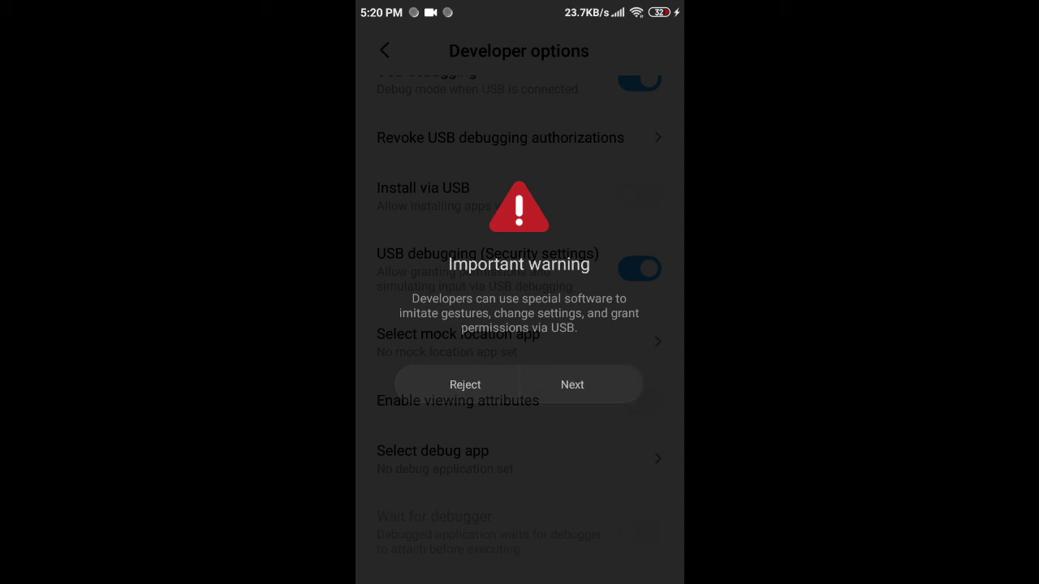
pyautogui.click(572, 385)
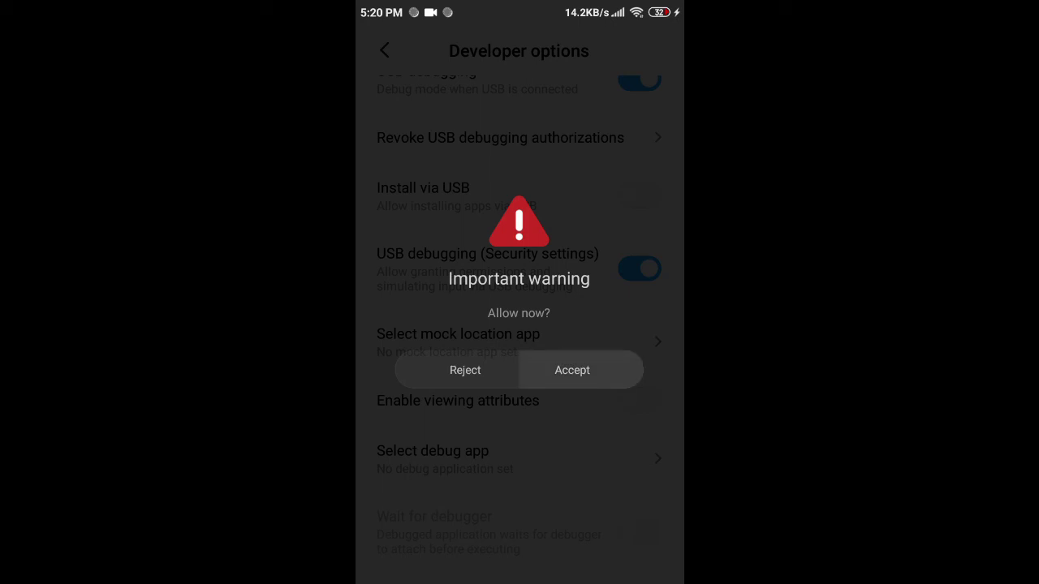
pyautogui.click(572, 370)
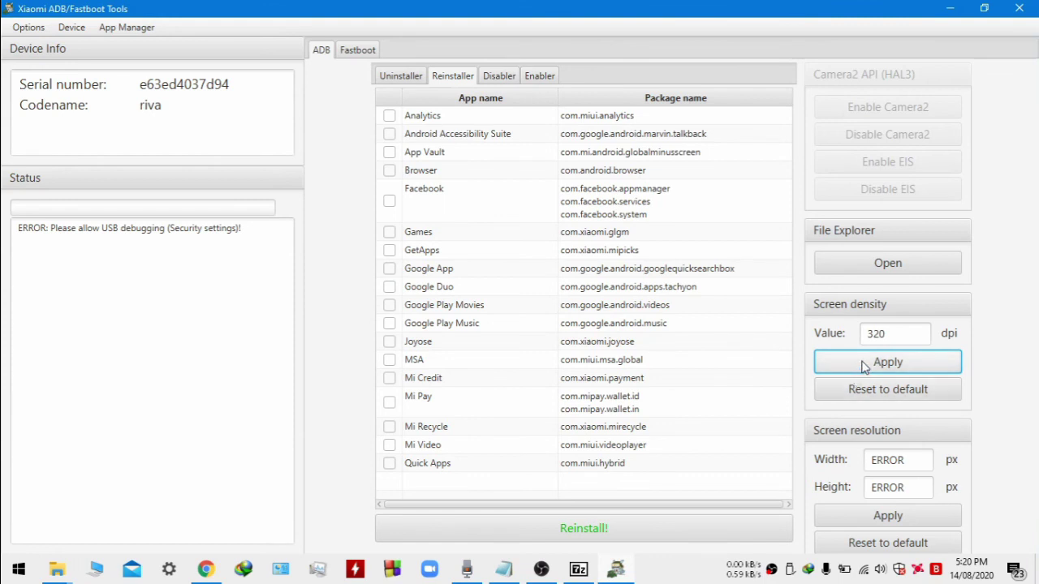
# Reapply the 320 dpi screen density until the Status box shows Done!
pyautogui.click(865, 367)
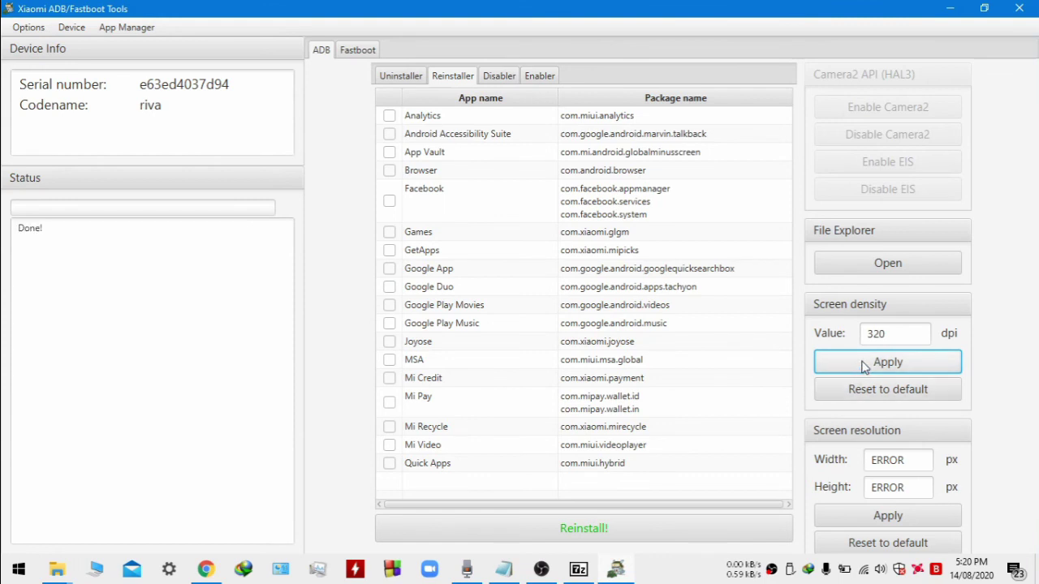
pyautogui.click(864, 367)
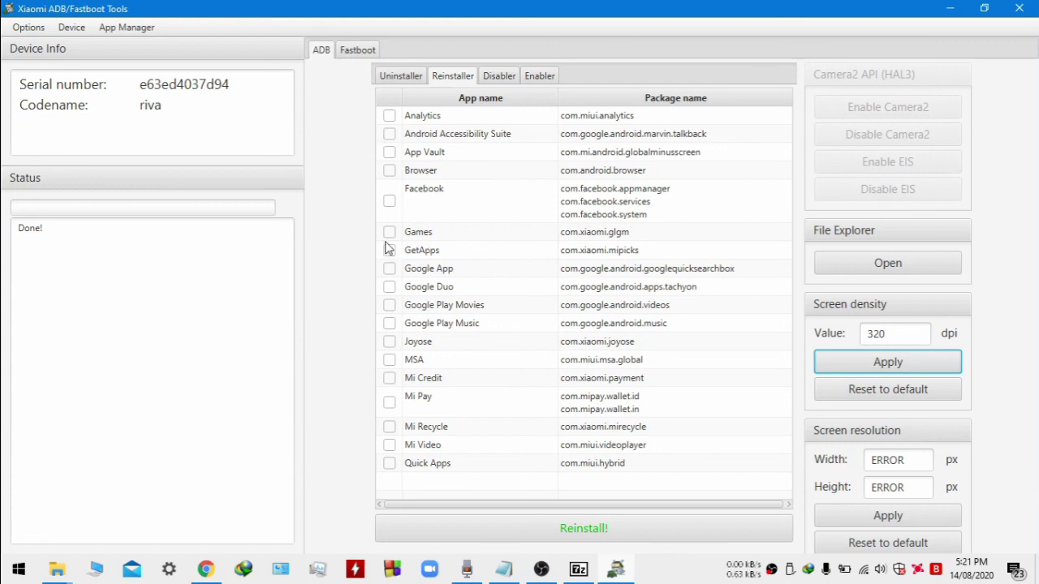
# Switch back to the Uninstaller list of removable apps, showing Backup through Mail
pyautogui.click(402, 77)
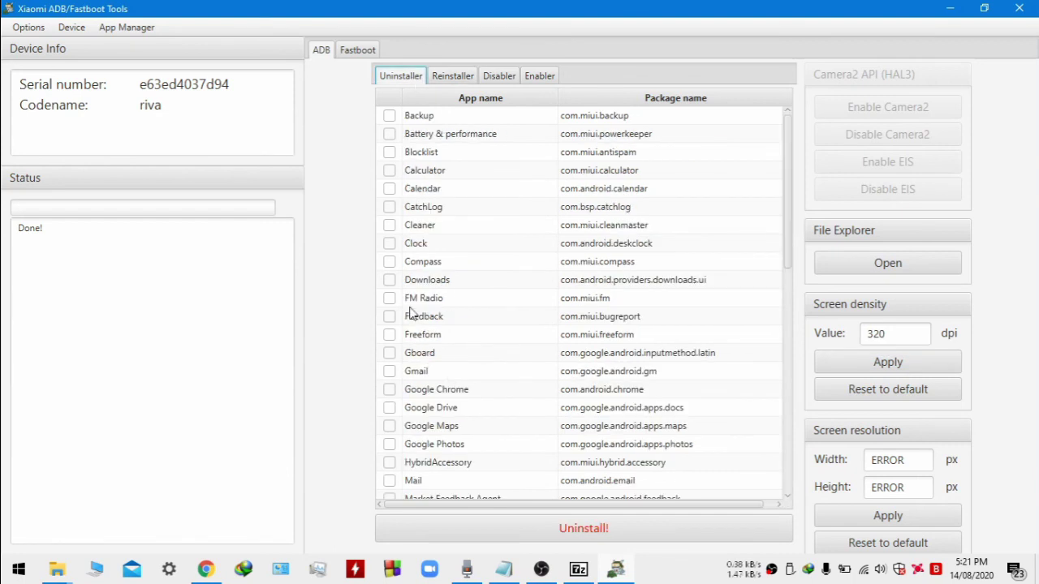